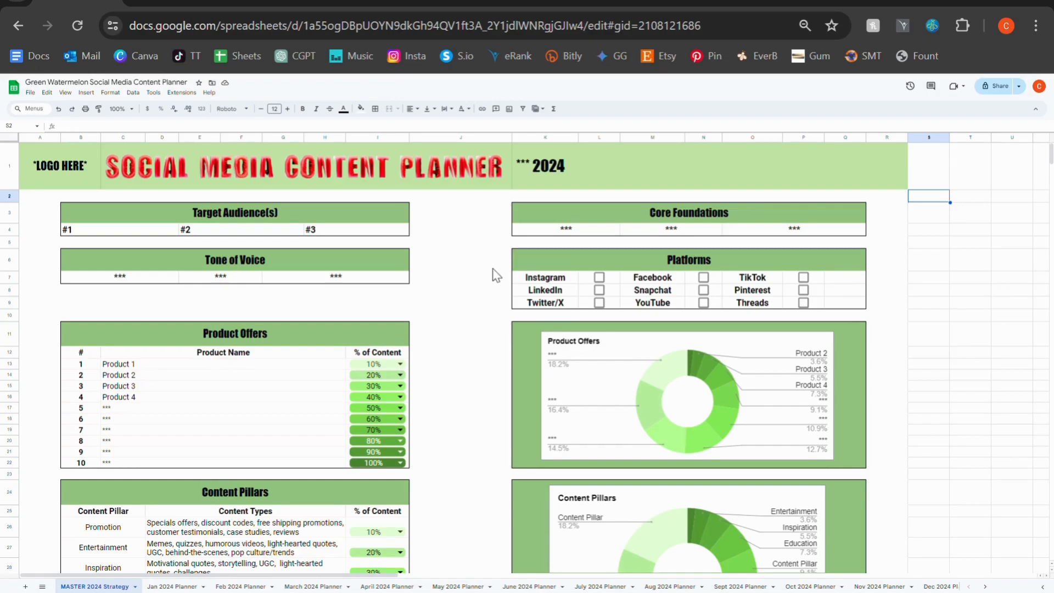
# Look over the Jan 2024 Planner sheet and all sections of the MASTER 2024 Strategy sheet.
pyautogui.click(153, 587)
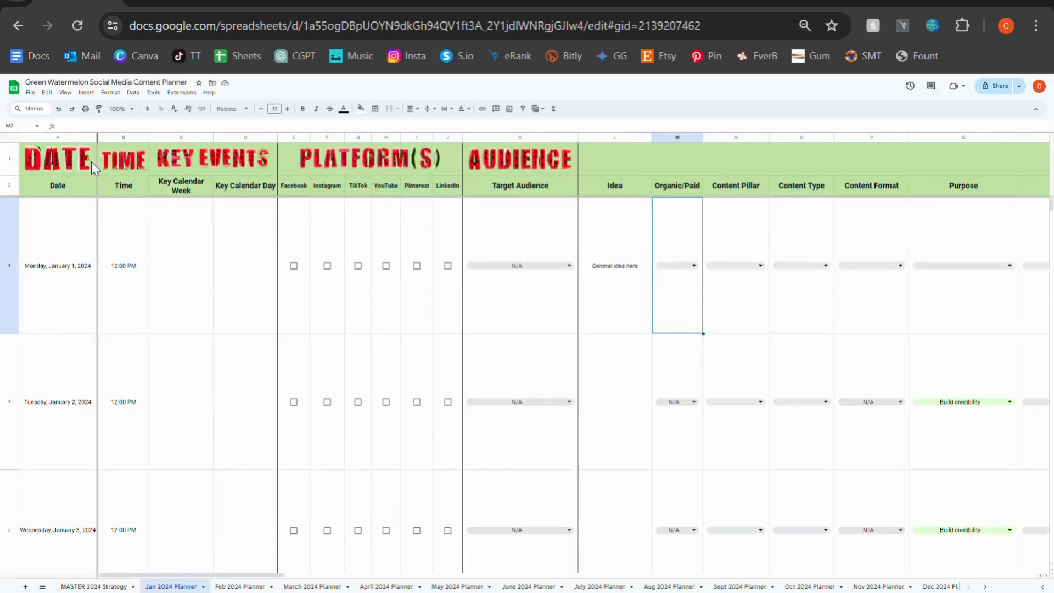
pyautogui.moveTo(253, 576); pyautogui.dragTo(198, 585)
pyautogui.click(108, 589)
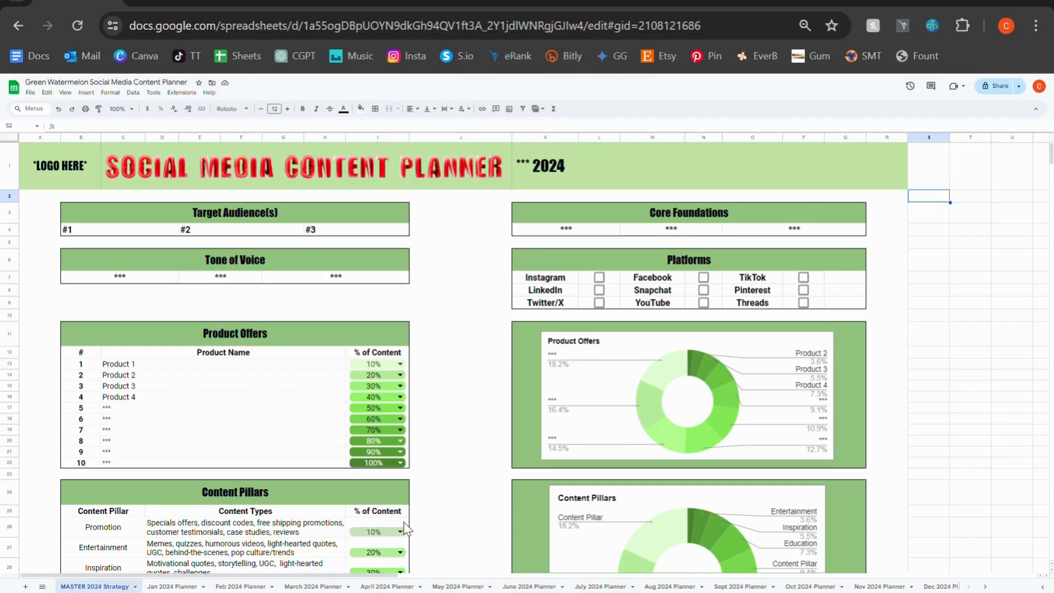
pyautogui.scroll(-7, 467, 332)
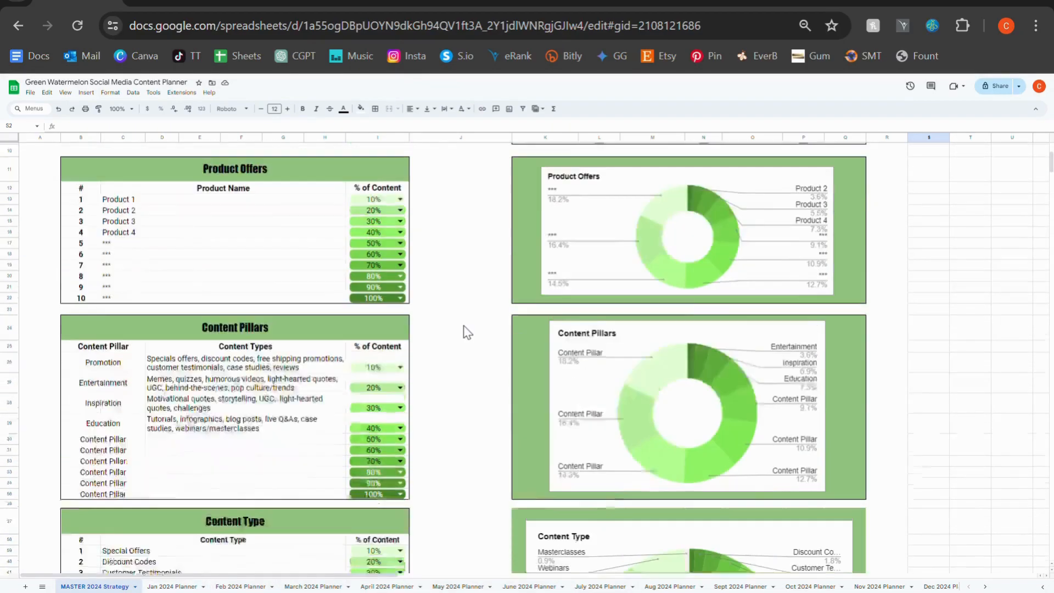
pyautogui.scroll(7, 468, 332)
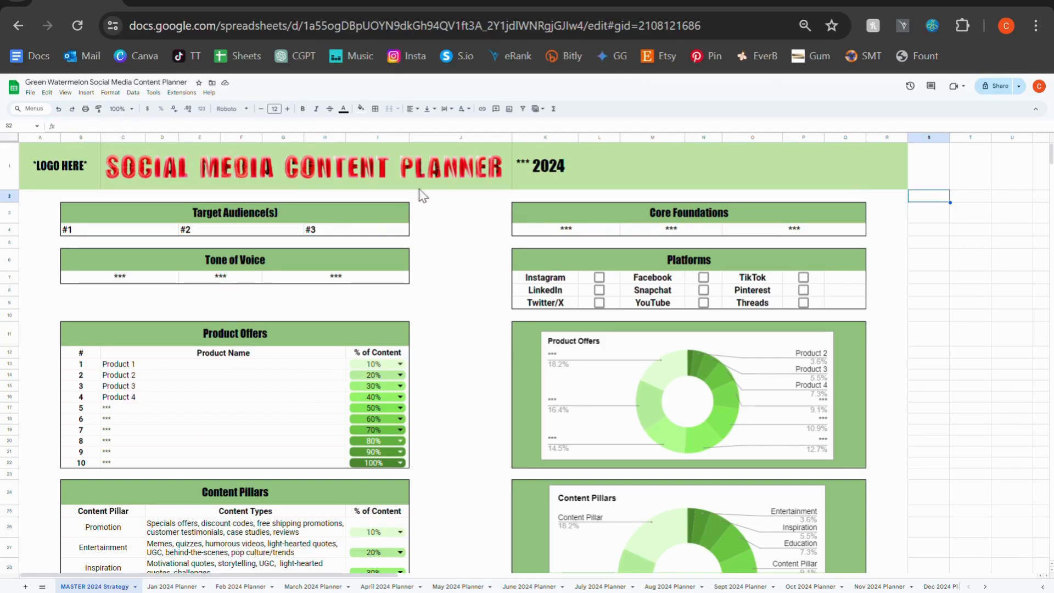
pyautogui.scroll(-15, 454, 261)
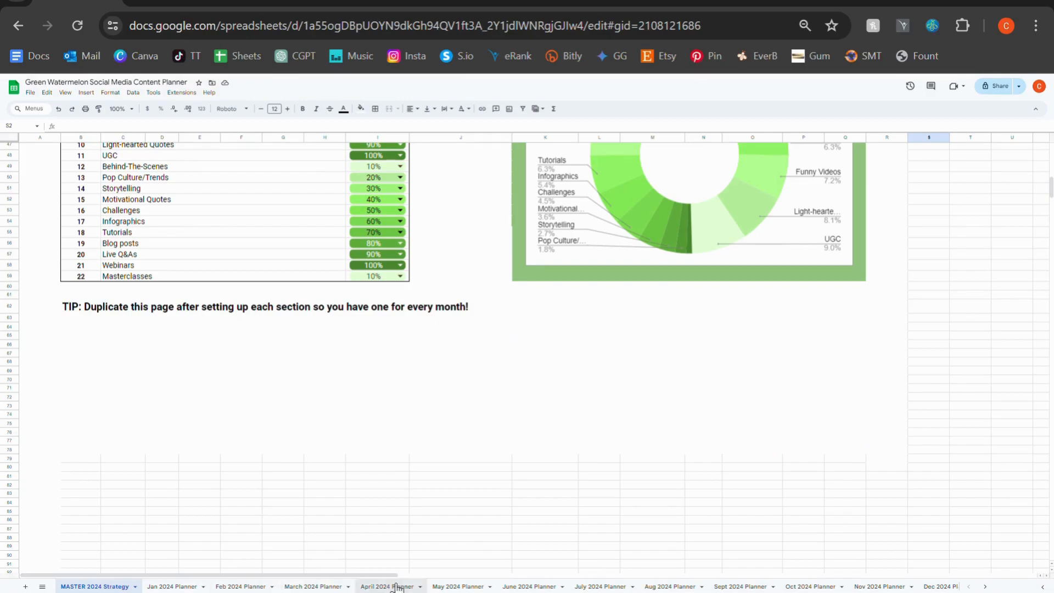
# Duplicate the MASTER 2024 Strategy sheet and place the copy directly after the May 2024 Planner sheet.
pyautogui.click(138, 588)
pyautogui.click(91, 460)
pyautogui.click(75, 457)
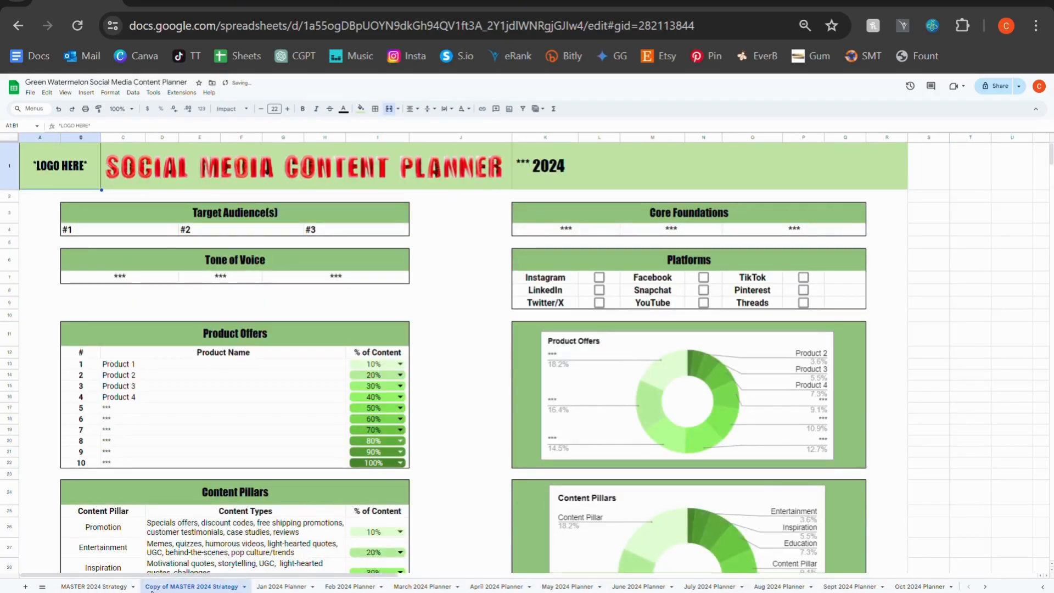
pyautogui.moveTo(192, 587); pyautogui.dragTo(539, 588)
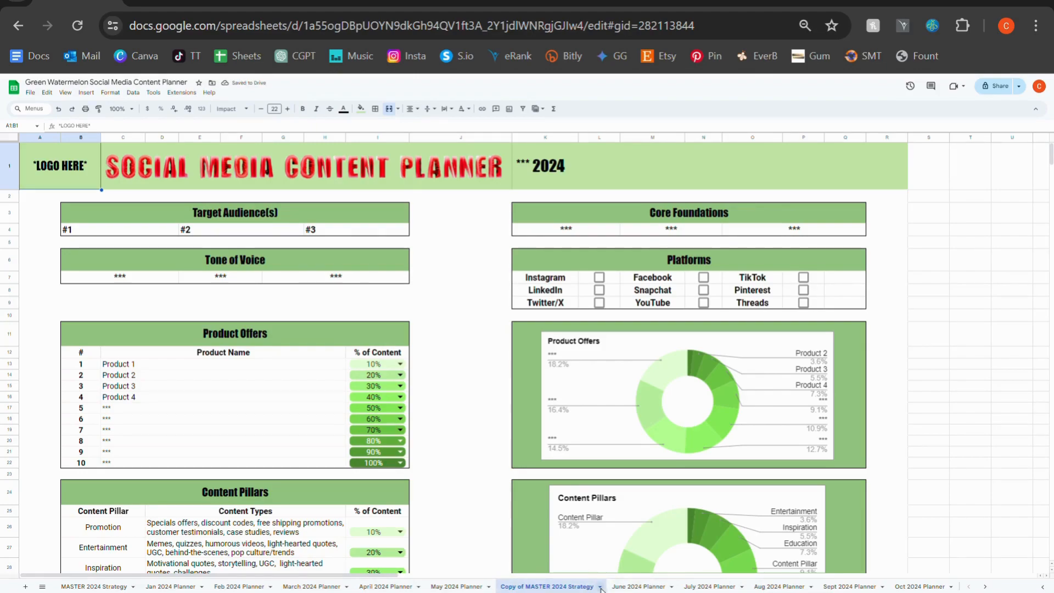
# Move the copied strategy sheet back beside the MASTER 2024 Strategy sheet and delete the copy.
pyautogui.moveTo(559, 589); pyautogui.dragTo(192, 586)
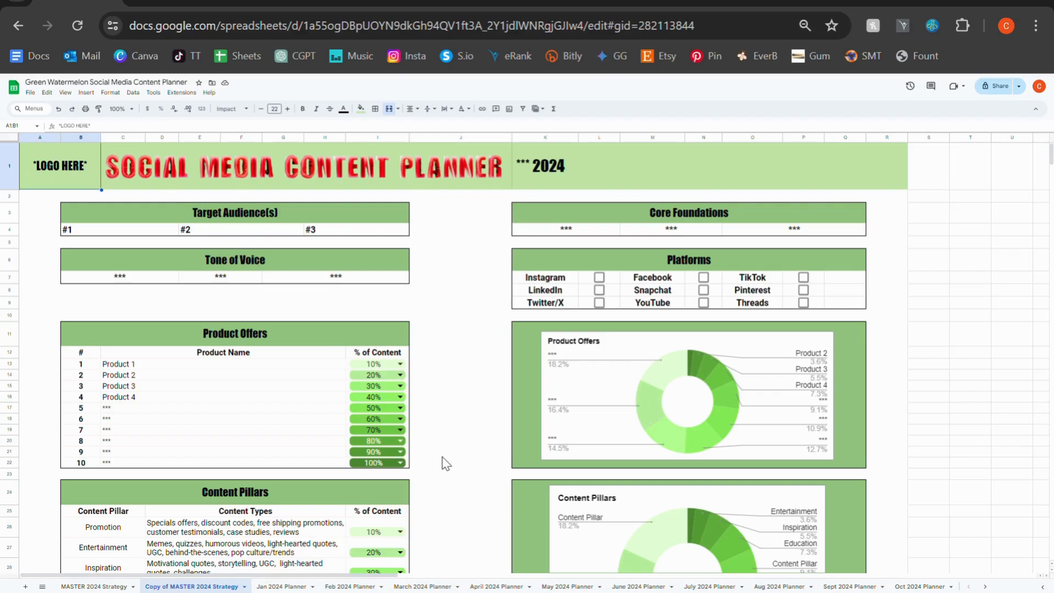
pyautogui.click(245, 587)
pyautogui.click(164, 442)
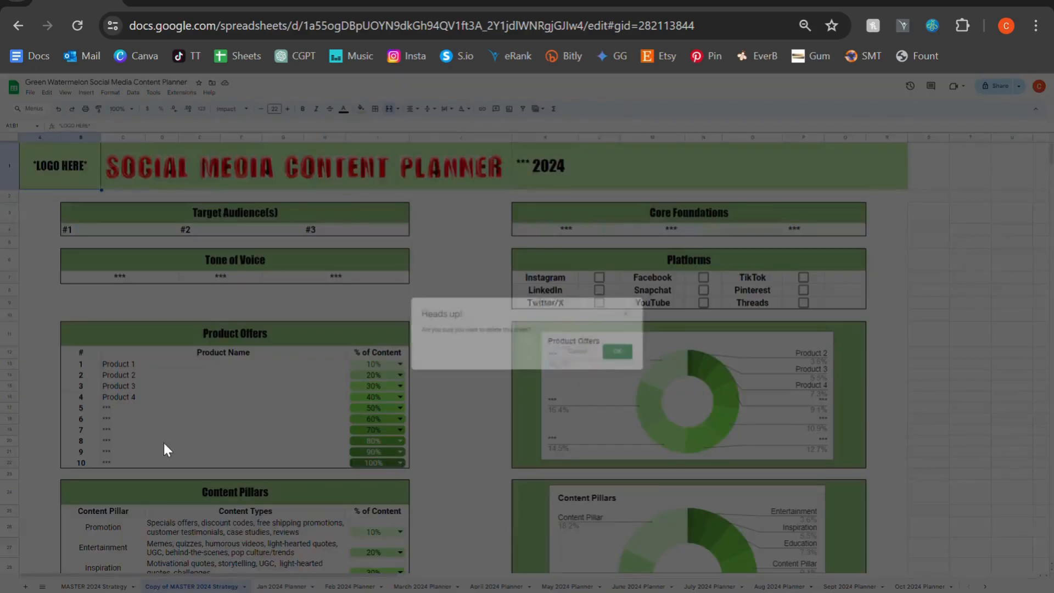
pyautogui.press('Return')
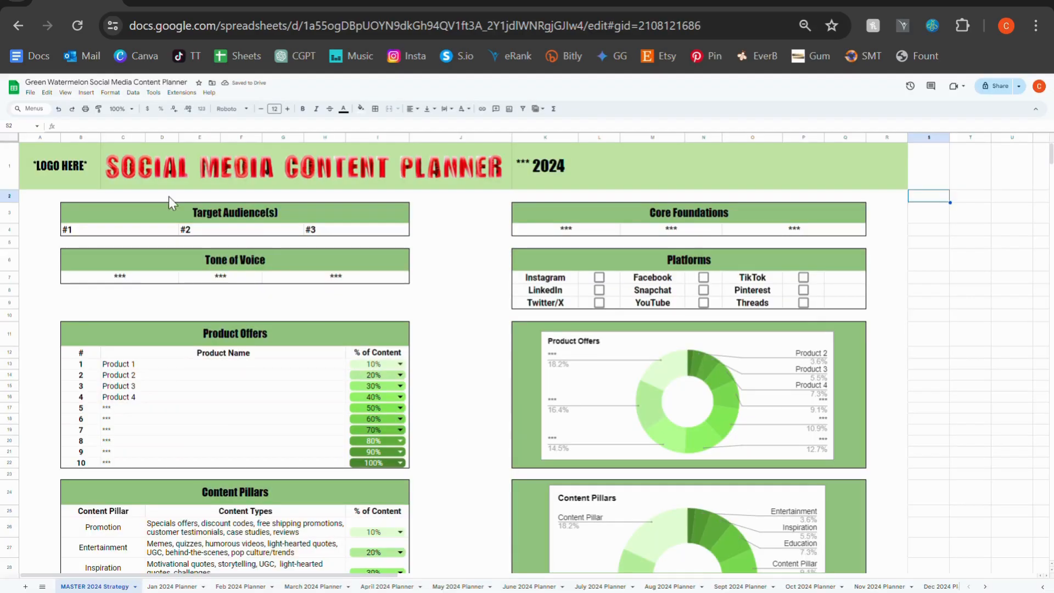
pyautogui.click(51, 173)
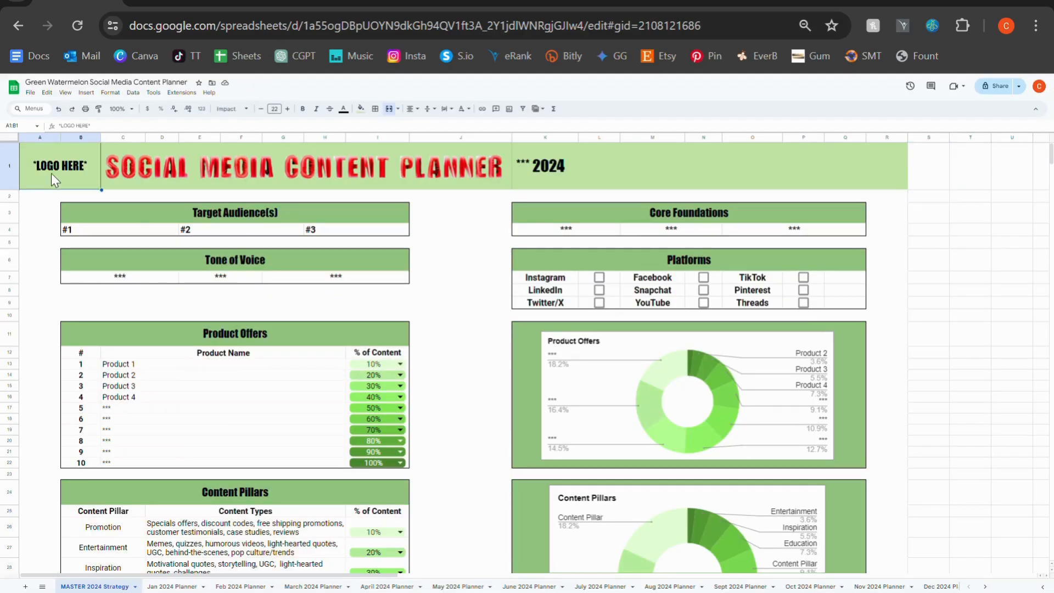
pyautogui.click(86, 92)
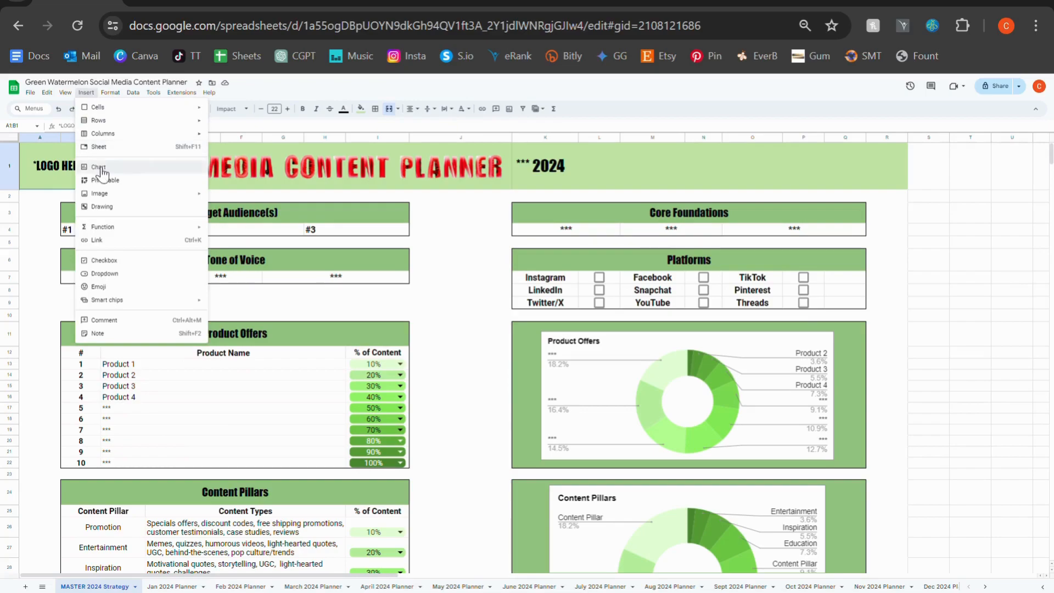
pyautogui.moveTo(112, 201)
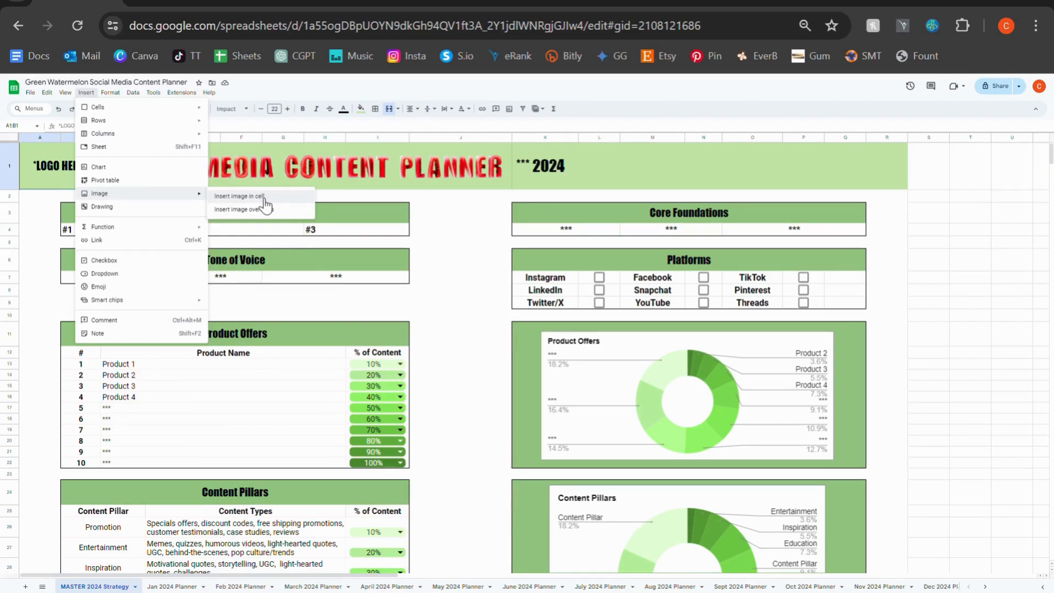
pyautogui.click(54, 198)
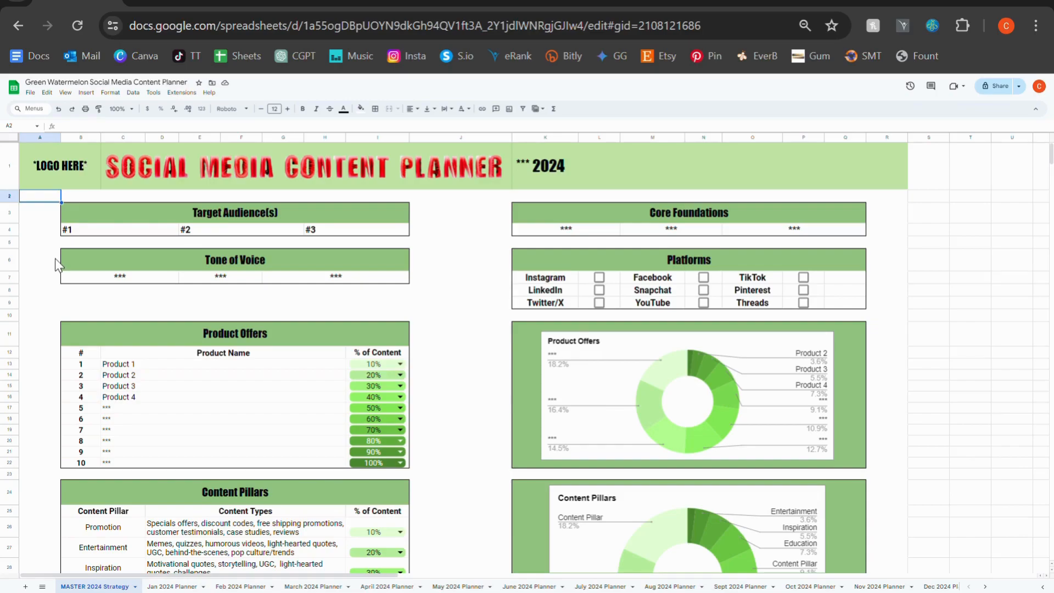
pyautogui.scroll(-8, 51, 313)
pyautogui.scroll(8, 51, 327)
# Replace the asterisk placeholder in the planner header's date cell so that it reads "May 2024".
pyautogui.click(168, 166)
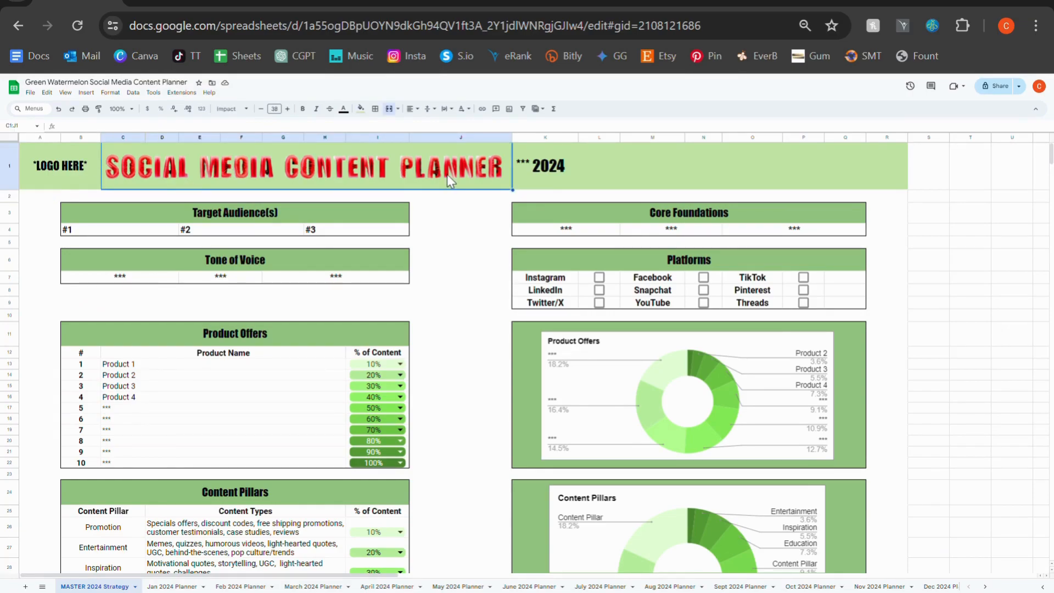
pyautogui.click(574, 180)
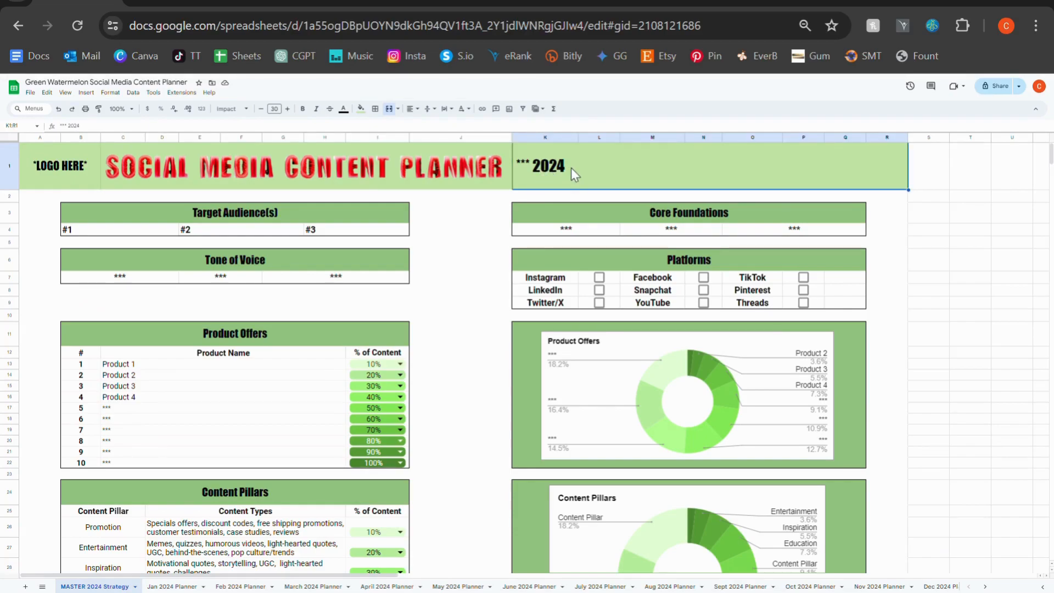
pyautogui.doubleClick(536, 170)
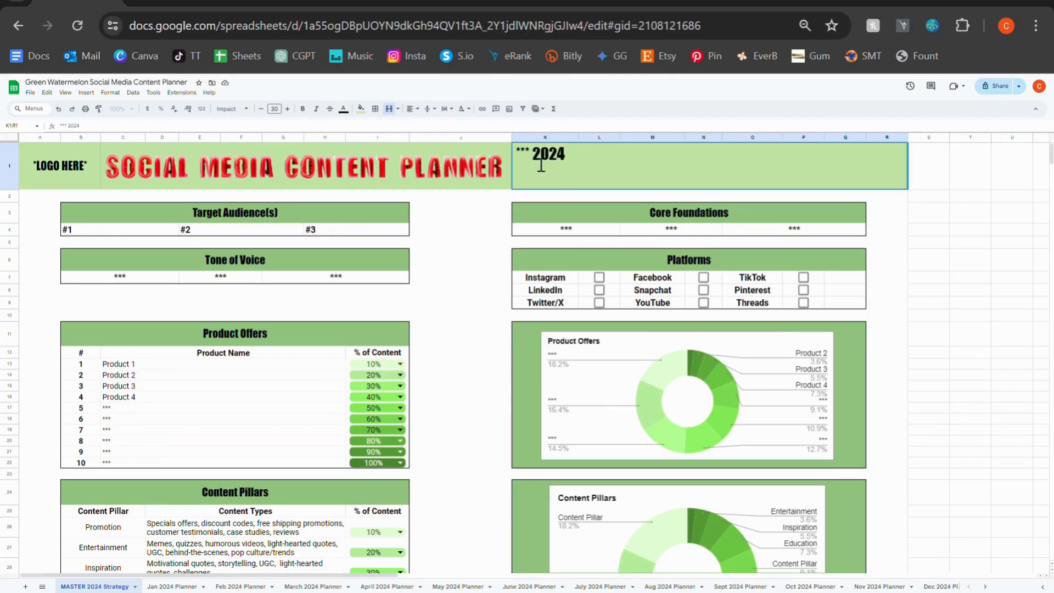
pyautogui.moveTo(536, 165); pyautogui.dragTo(523, 167)
pyautogui.press('BackSpace')
pyautogui.click(483, 258)
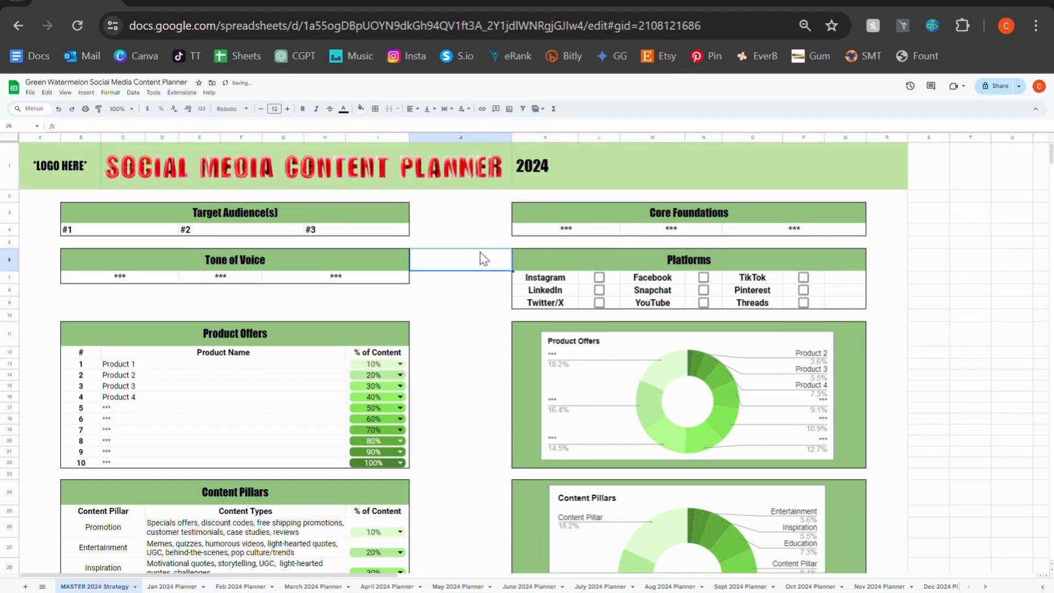
pyautogui.doubleClick(550, 163)
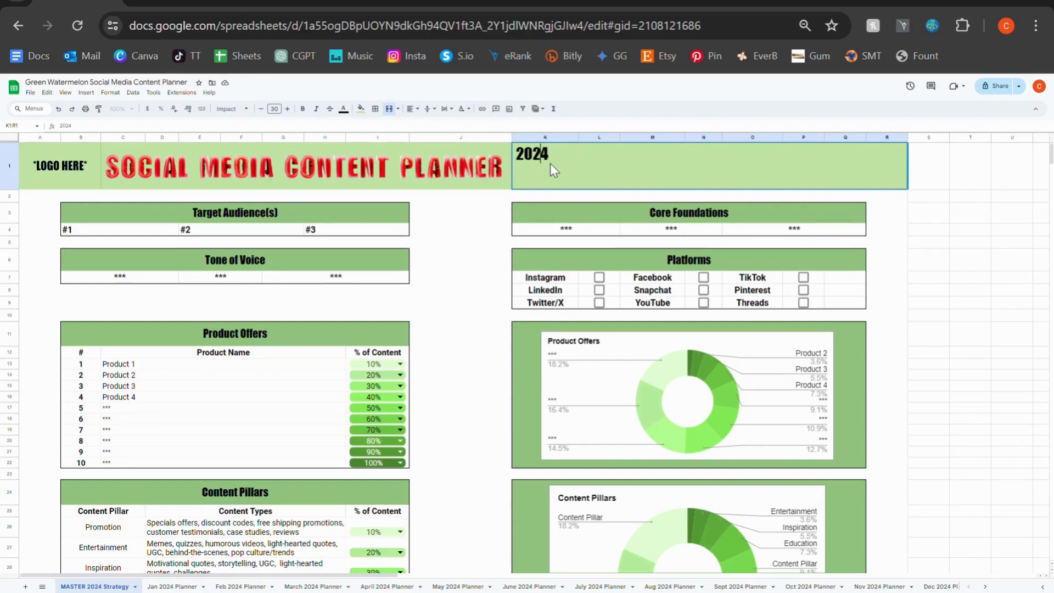
pyautogui.press('Home')
pyautogui.write('May')
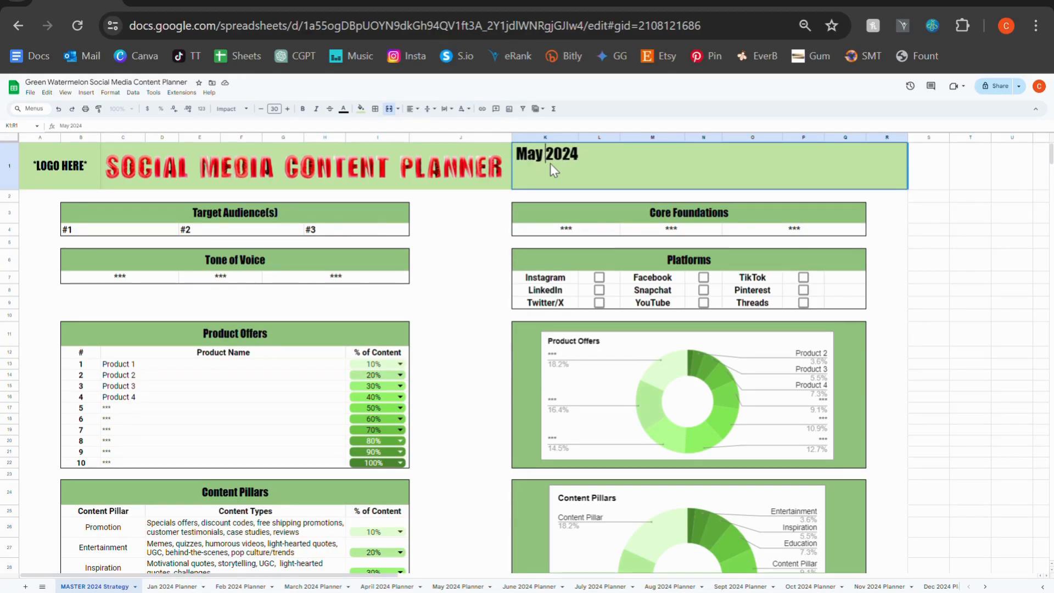
pyautogui.click(466, 317)
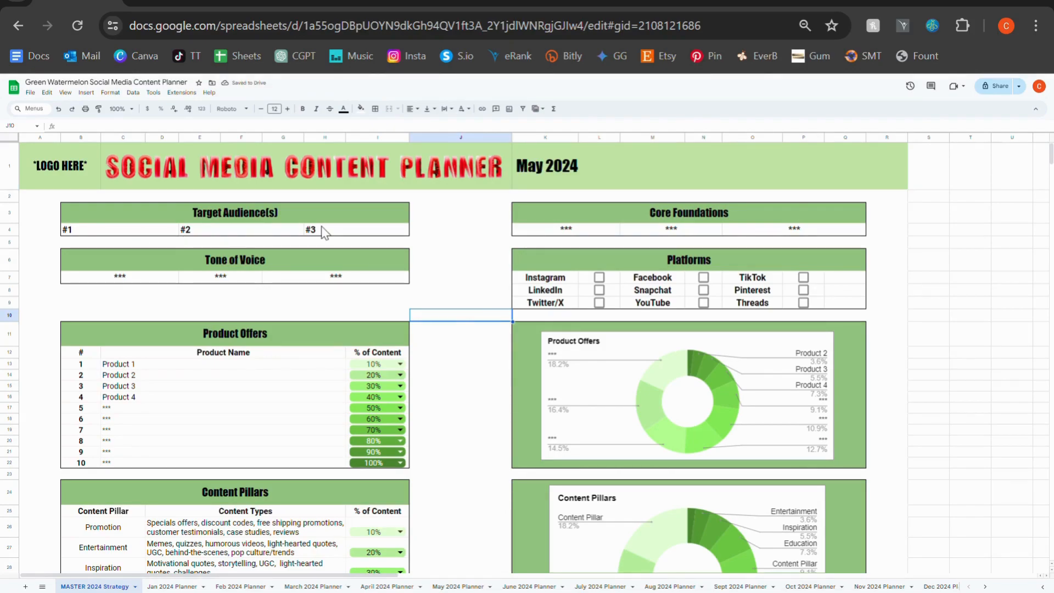
# Fill in the three numbered Target Audience(s) entries with Solopreneurs, Small Business Owners and Content Creators.
pyautogui.click(140, 231)
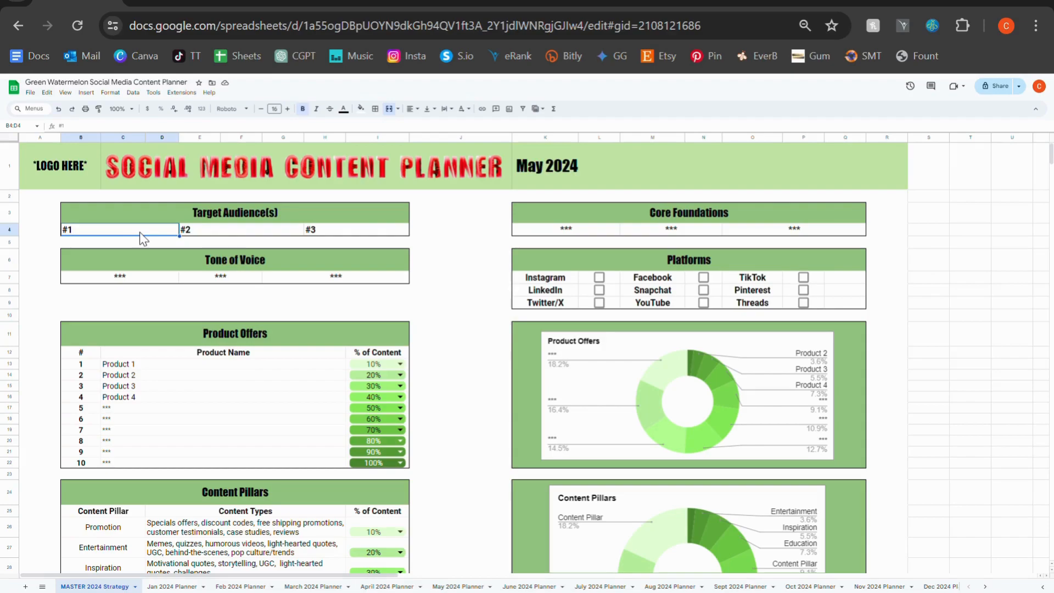
pyautogui.write('Solopreneurs')
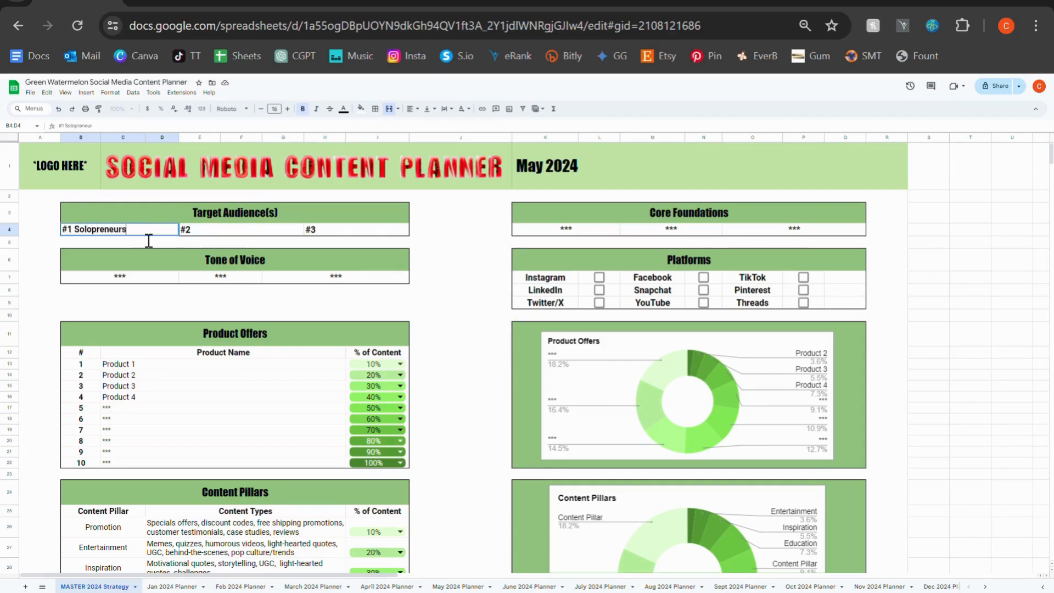
pyautogui.doubleClick(217, 236)
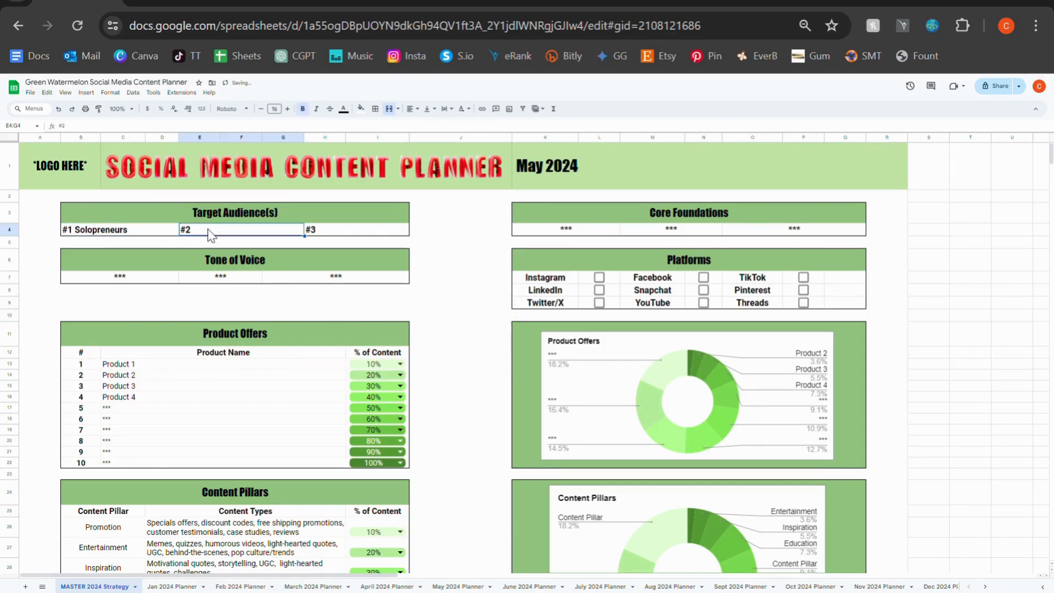
pyautogui.write('Small Business')
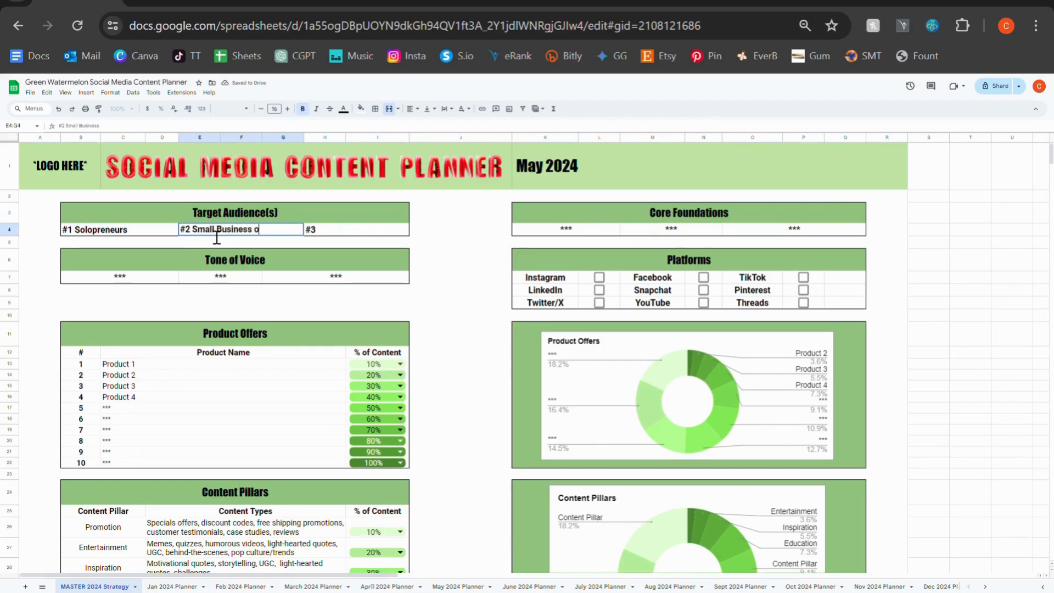
pyautogui.write(' Owners')
pyautogui.doubleClick(337, 230)
pyautogui.write('Content Creators')
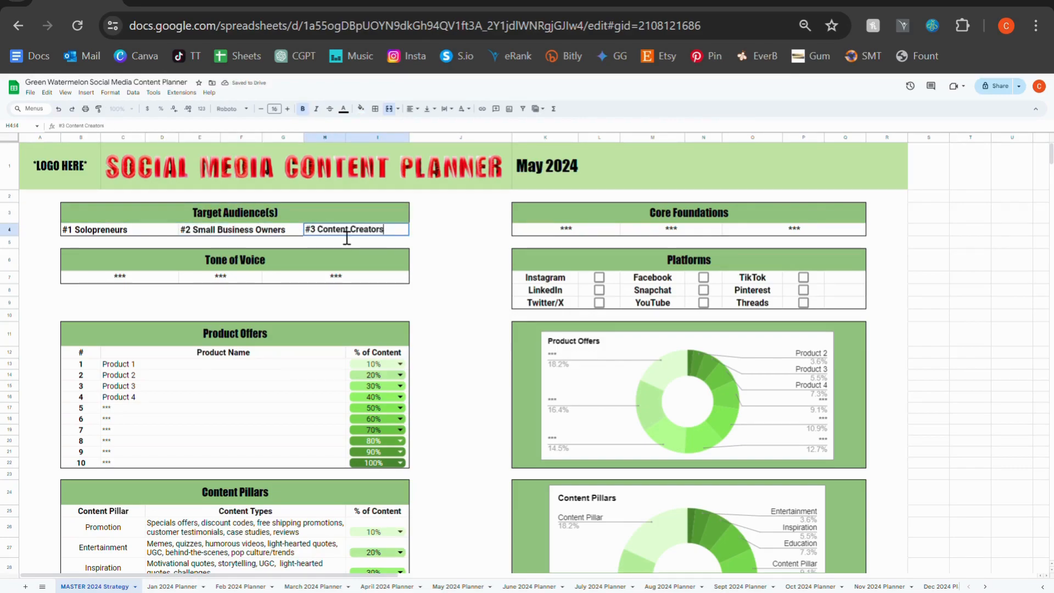
pyautogui.click(424, 302)
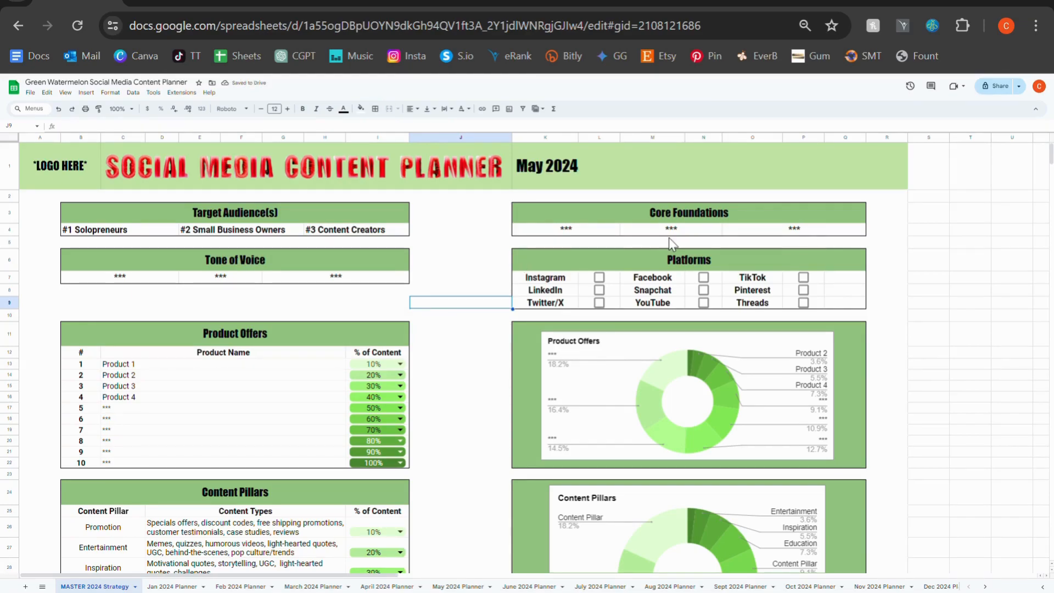
# Replace the three Core Foundations placeholders with Accessibility, Empowerment and Community.
pyautogui.click(580, 236)
pyautogui.doubleClick(583, 238)
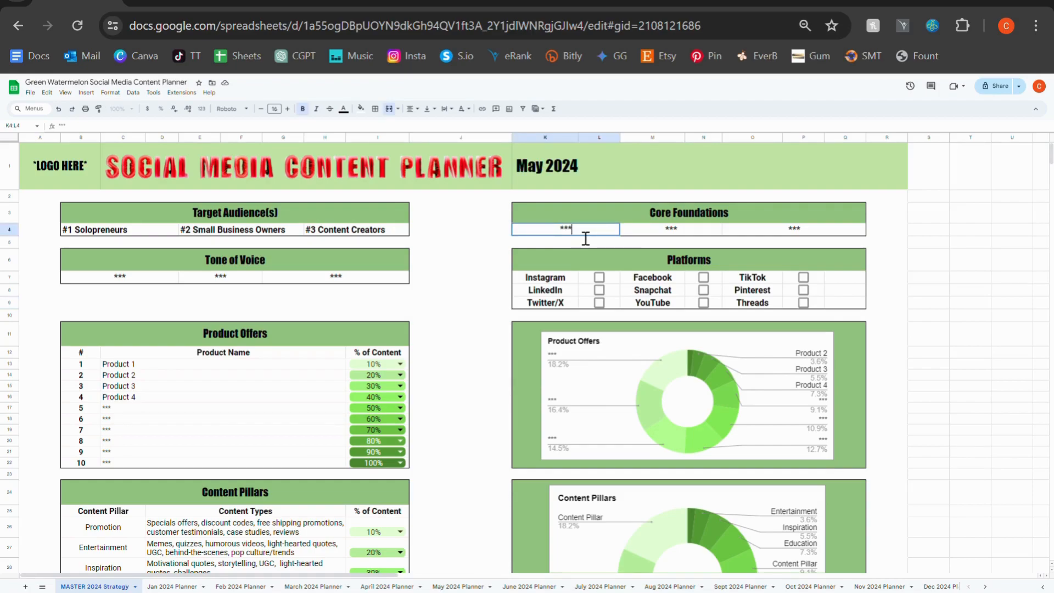
pyautogui.press('BackSpace')
pyautogui.press('BackSpace')
pyautogui.press('BackSpace')
pyautogui.write('Accessibility')
pyautogui.doubleClick(686, 233)
pyautogui.press('BackSpace')
pyautogui.press('BackSpace')
pyautogui.write('mpowerment')
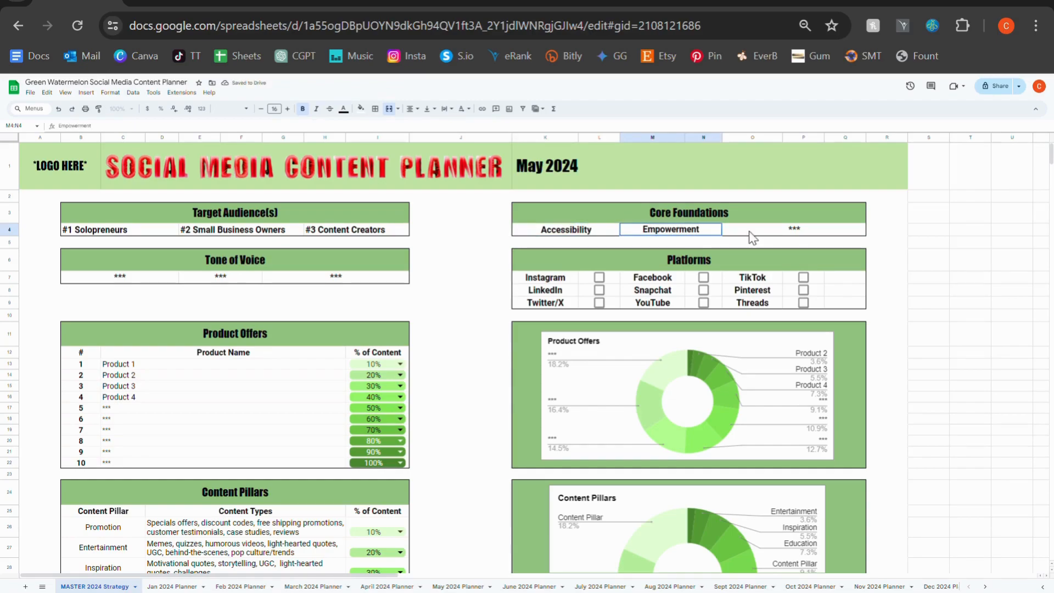
pyautogui.doubleClick(810, 238)
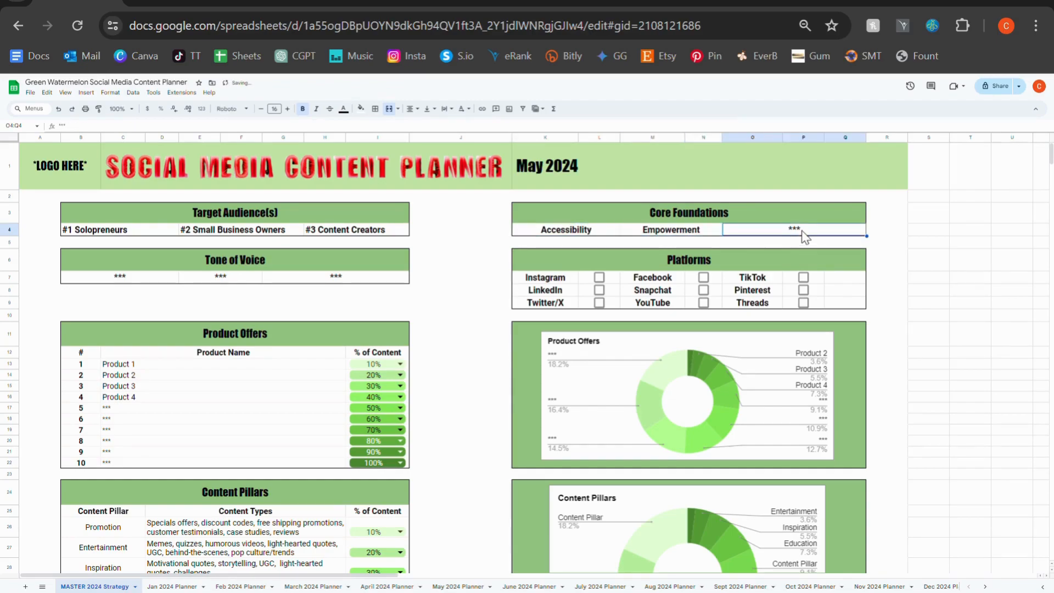
pyautogui.write('Community')
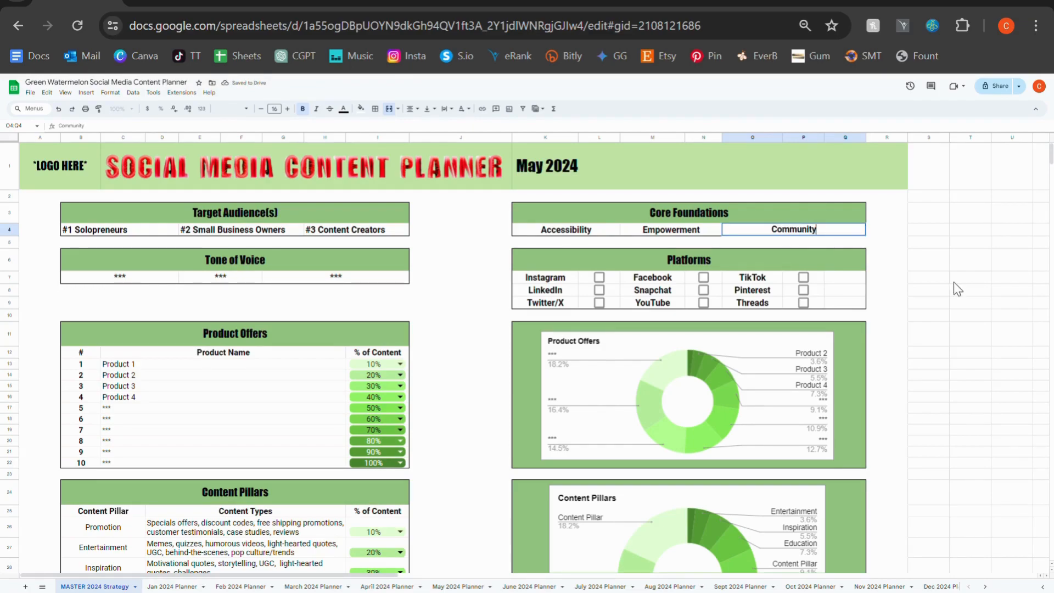
pyautogui.click(954, 282)
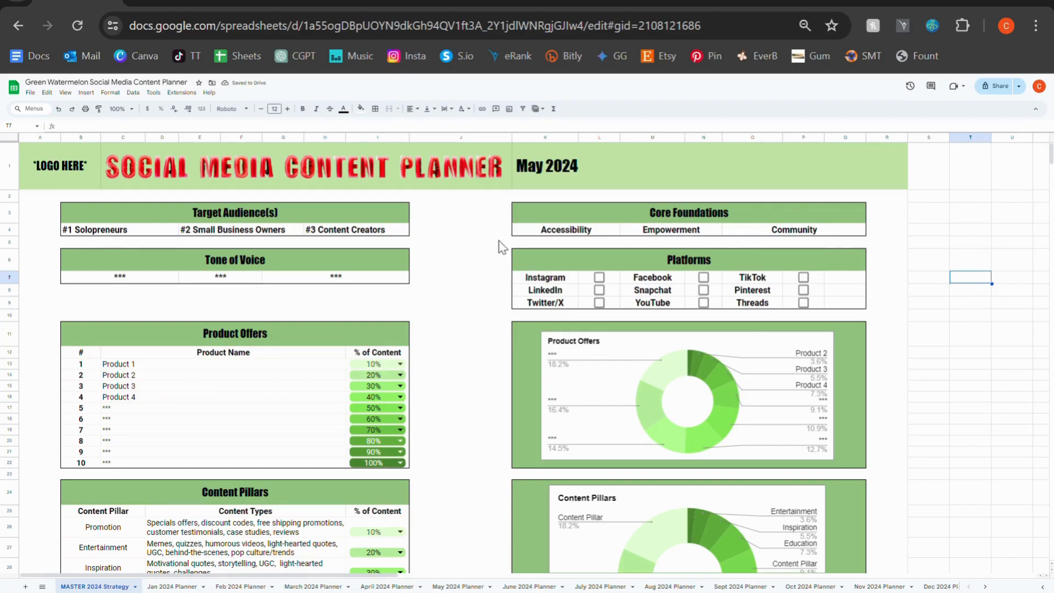
# Replace the first Tone of Voice placeholder with "Friendly".
pyautogui.click(135, 280)
pyautogui.doubleClick(142, 283)
pyautogui.press('BackSpace')
pyautogui.write('Fruendly')
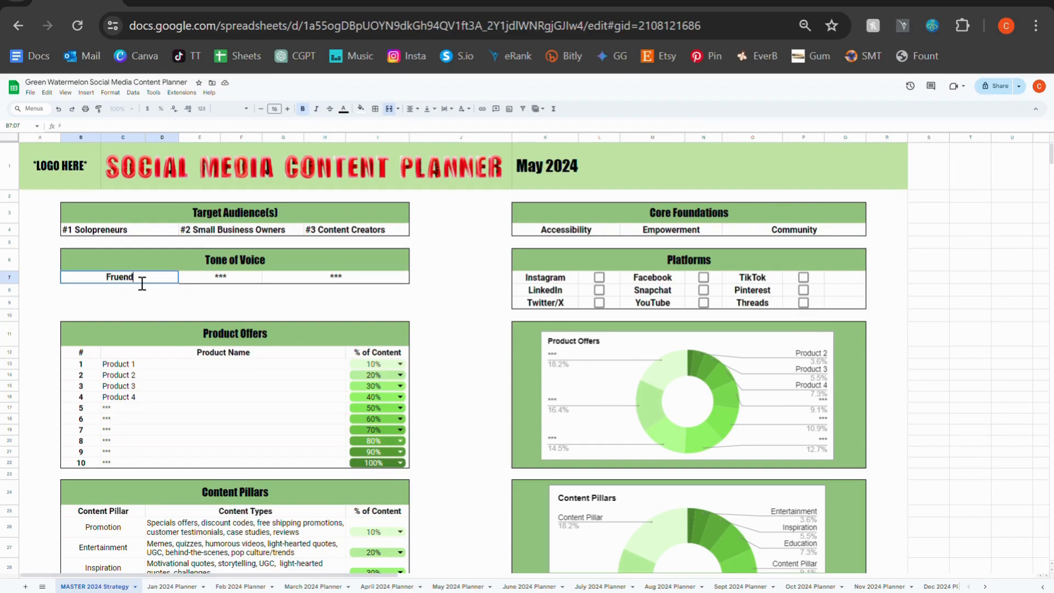
pyautogui.press('BackSpace')
pyautogui.press('BackSpace')
pyautogui.press('BackSpace')
pyautogui.press('BackSpace')
pyautogui.press('BackSpace')
pyautogui.press('BackSpace')
pyautogui.press('BackSpace')
pyautogui.write('riendly')
# Replace the second and third Tone of Voice placeholders with "Authoritative" and "Entertaining".
pyautogui.doubleClick(240, 286)
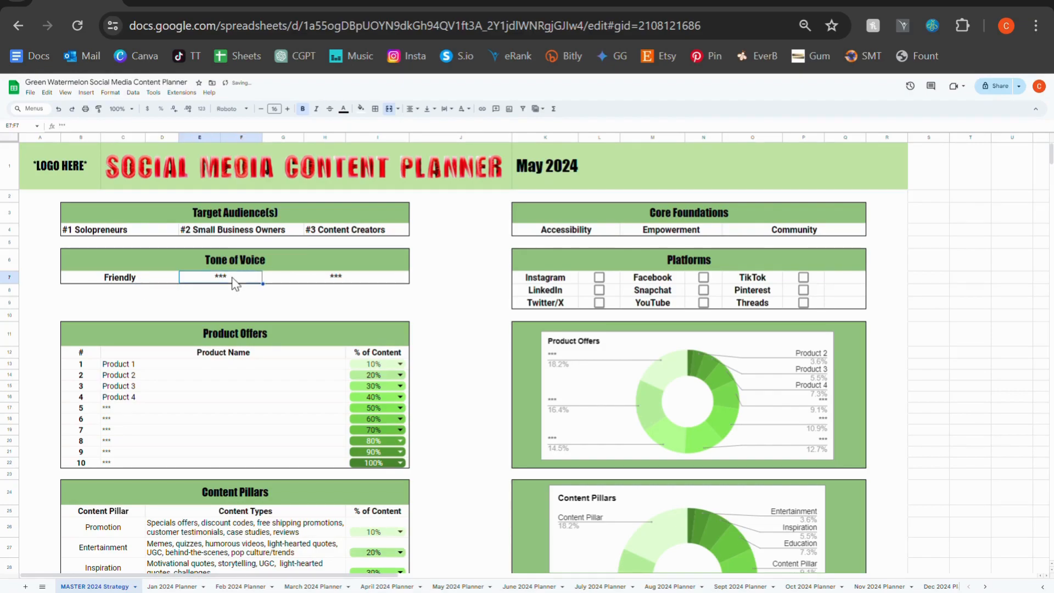
pyautogui.write('Authoritatibe')
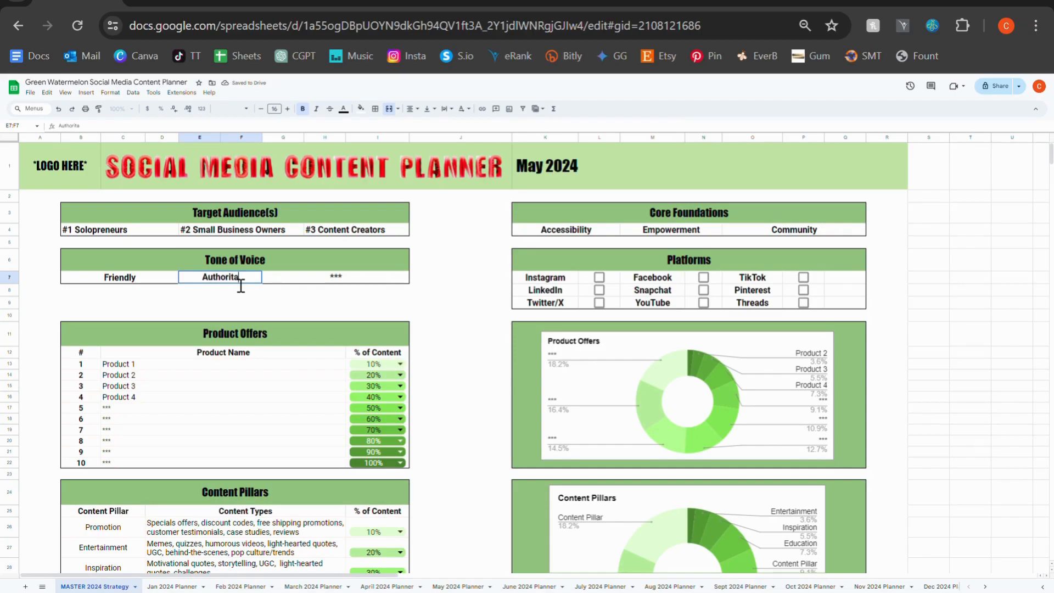
pyautogui.press('BackSpace')
pyautogui.press('BackSpace')
pyautogui.write('ve')
pyautogui.click(345, 282)
pyautogui.doubleClick(345, 283)
pyautogui.press('BackSpace')
pyautogui.press('BackSpace')
pyautogui.write('Entertaining')
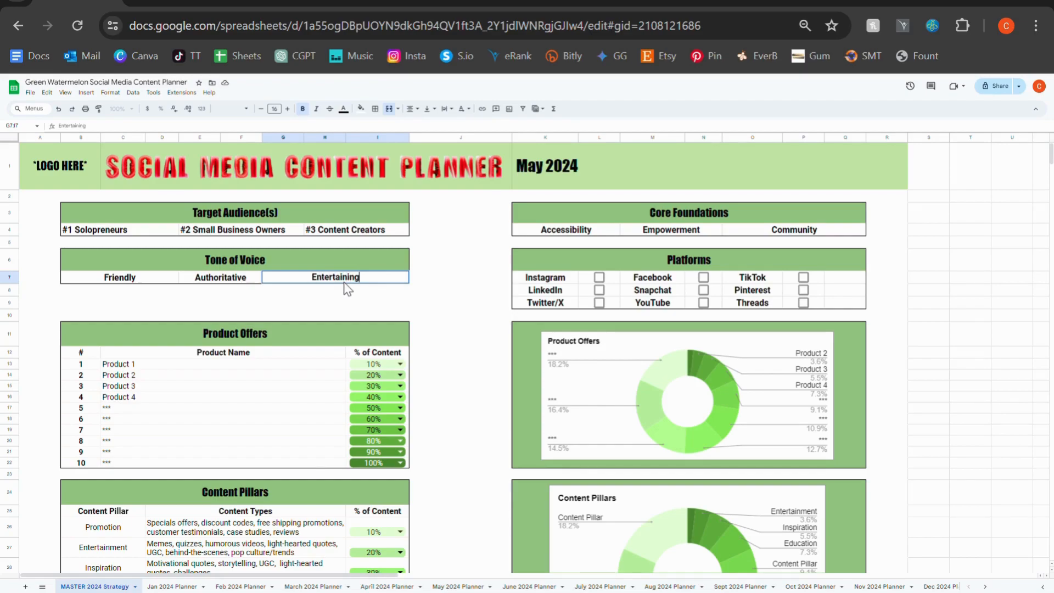
pyautogui.click(464, 337)
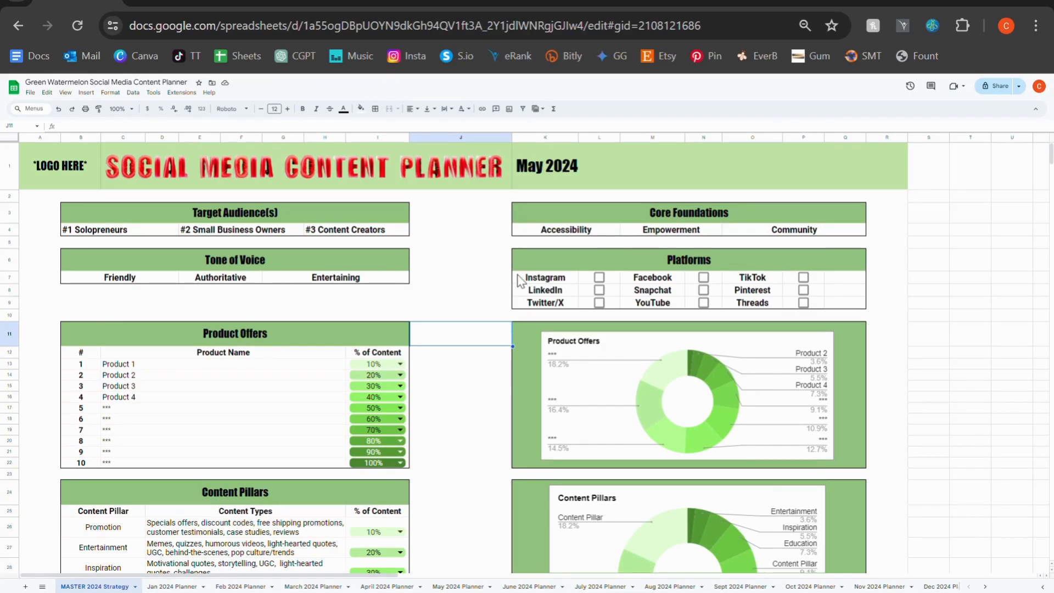
# Tick TikTok, Pinterest, Facebook, Instagram and YouTube in the Platforms section.
pyautogui.click(804, 278)
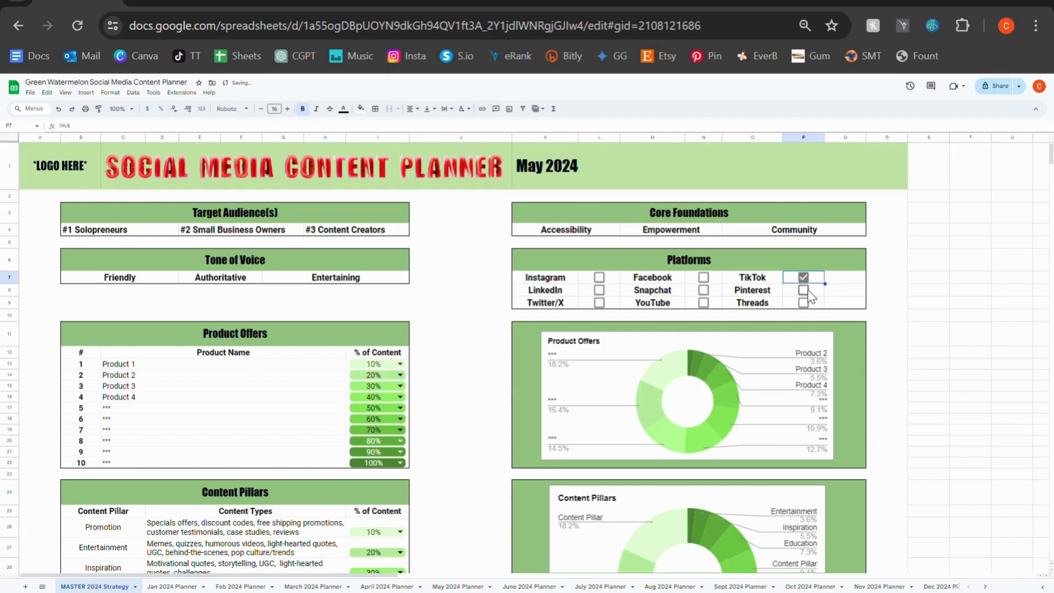
pyautogui.click(804, 290)
pyautogui.click(703, 277)
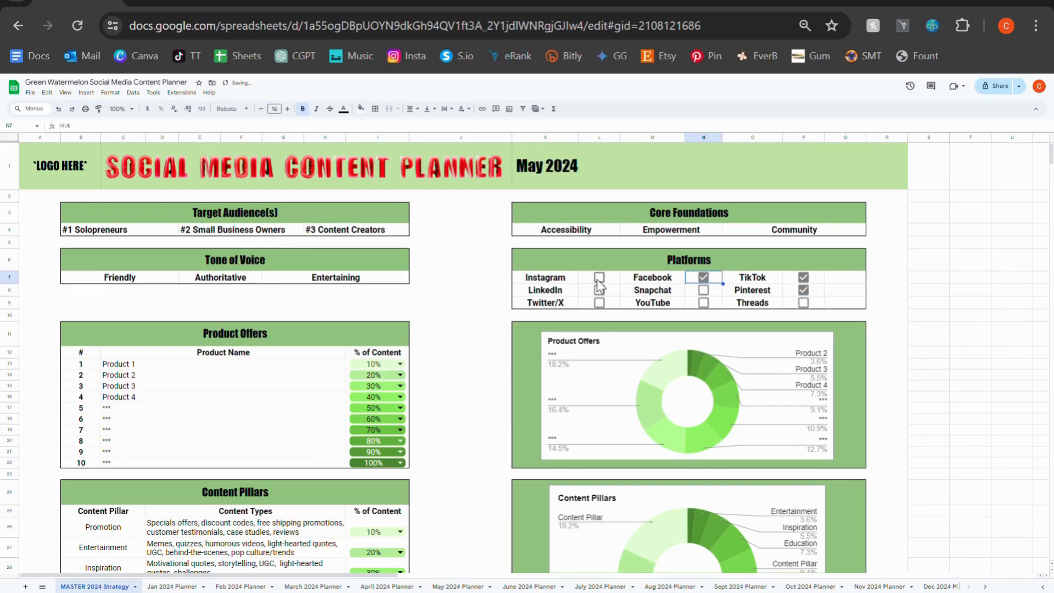
pyautogui.click(599, 279)
pyautogui.click(703, 303)
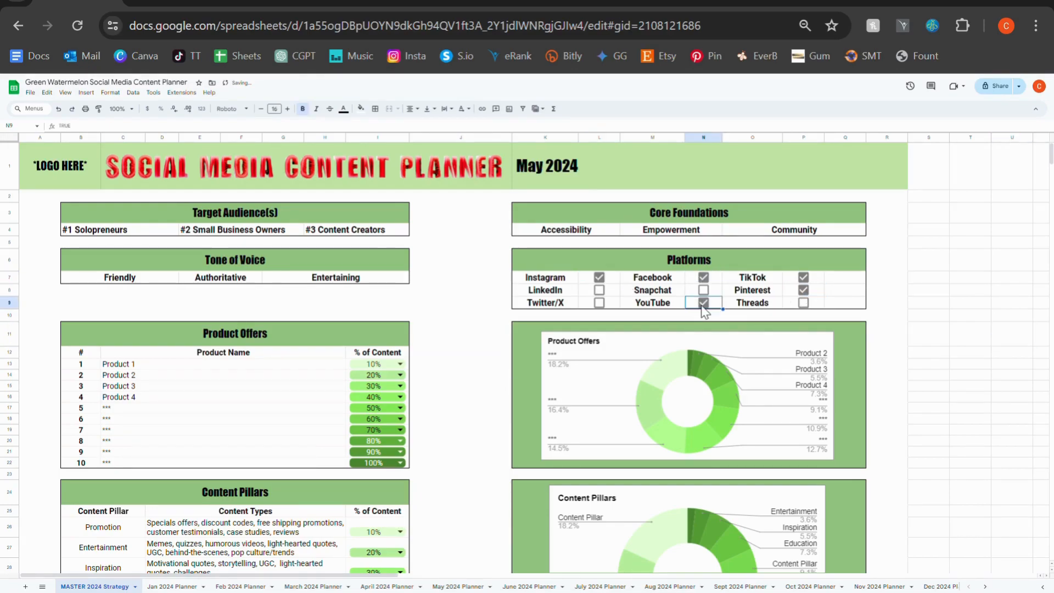
# Replace the first product name in the Product Offers table with "Course".
pyautogui.scroll(-3, 440, 326)
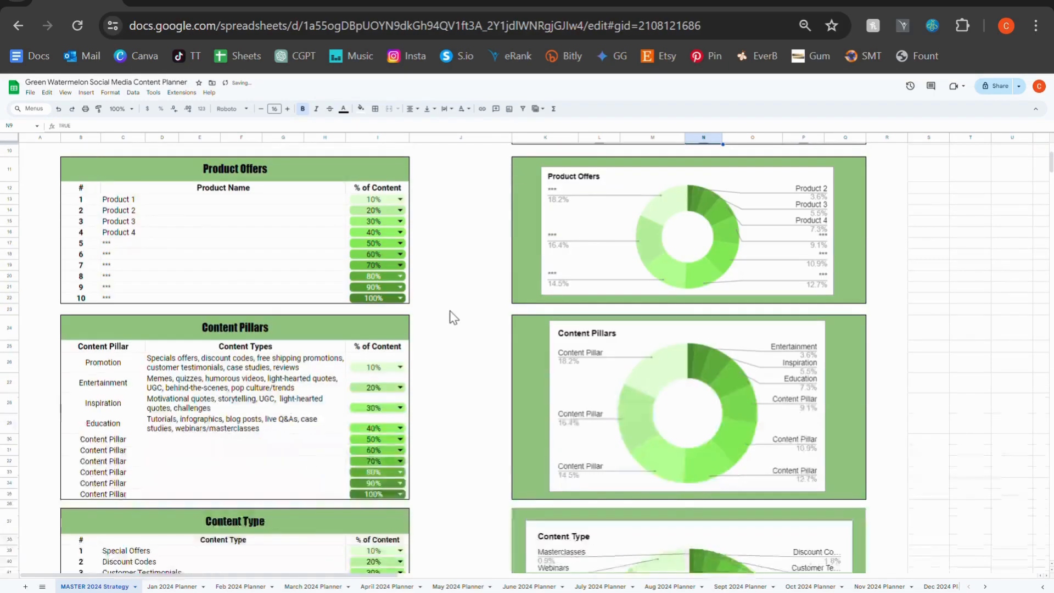
pyautogui.doubleClick(144, 199)
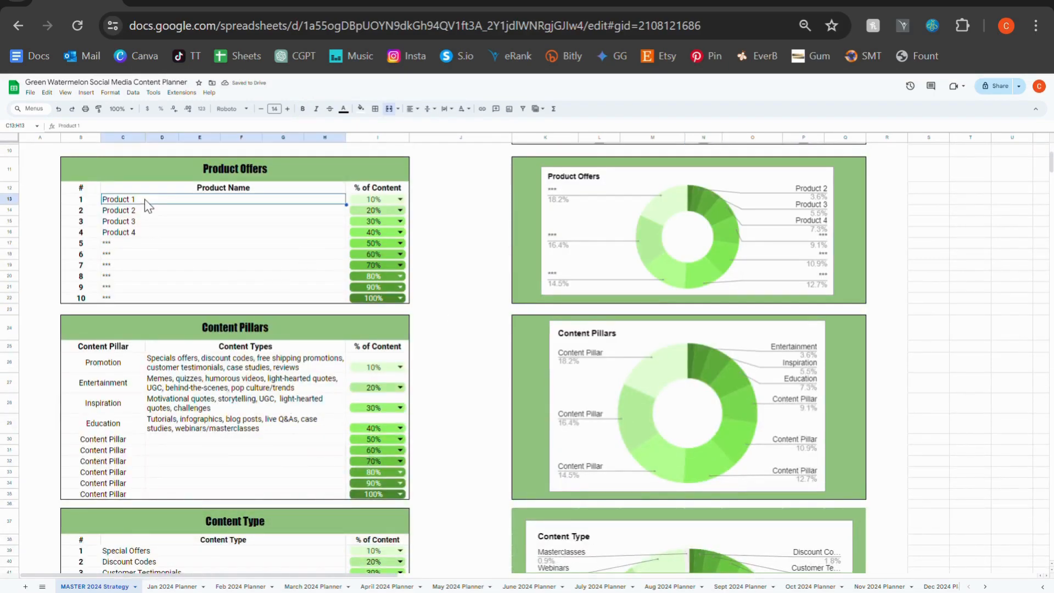
pyautogui.press('BackSpace')
pyautogui.press('BackSpace')
pyautogui.press('BackSpace')
pyautogui.press('BackSpace')
pyautogui.press('BackSpace')
pyautogui.press('BackSpace')
pyautogui.write('Cour')
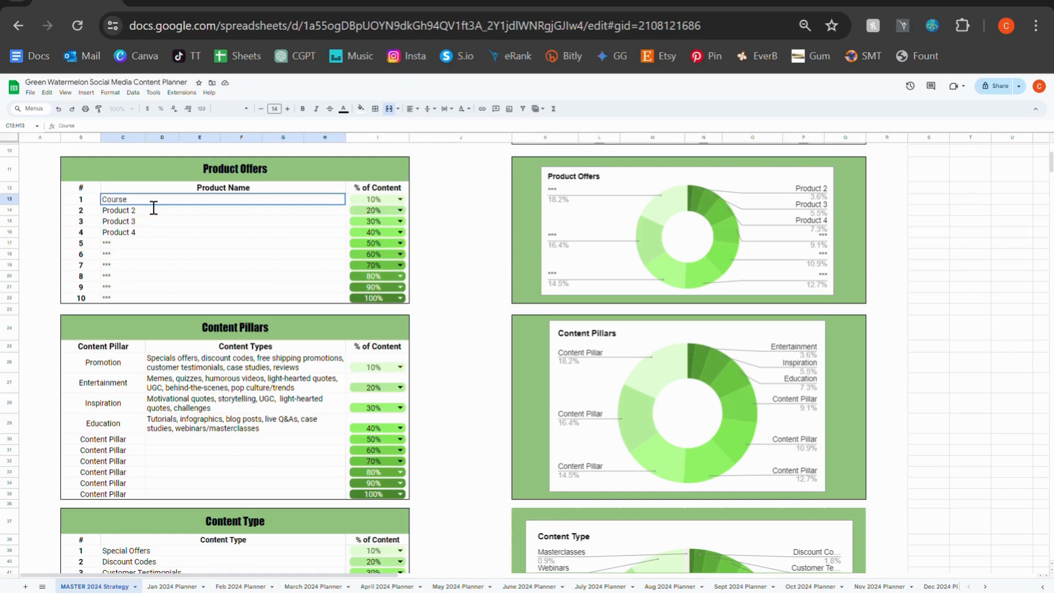
pyautogui.write('se')
# Replace the second product name in the Product Offers table with "Bespoke Strategy".
pyautogui.doubleClick(139, 212)
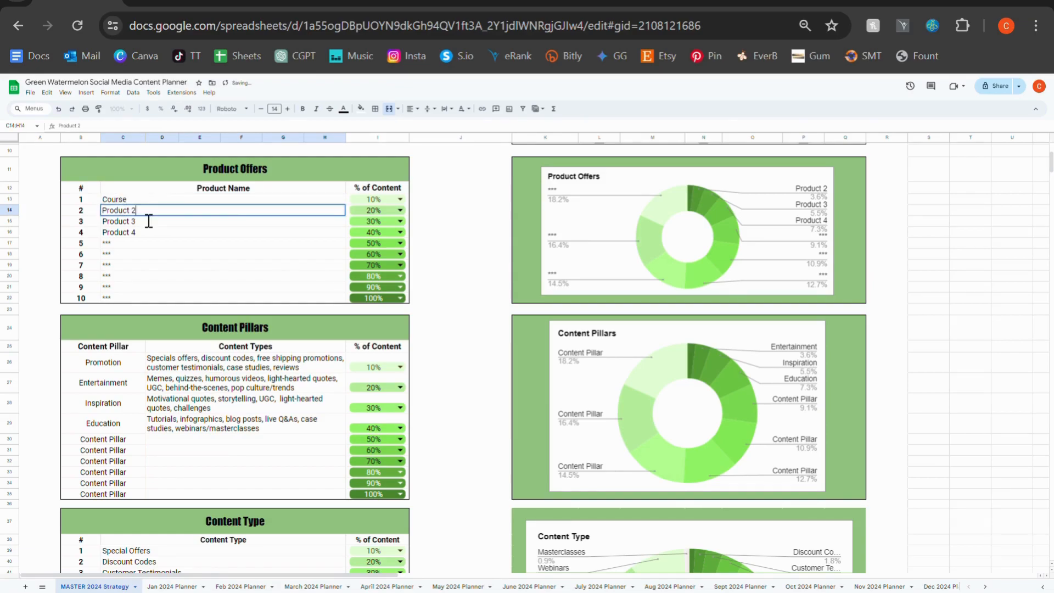
pyautogui.press('BackSpace')
pyautogui.press('BackSpace')
pyautogui.press('BackSpace')
pyautogui.press('BackSpace')
pyautogui.press('BackSpace')
pyautogui.write('Bespoke Strategy')
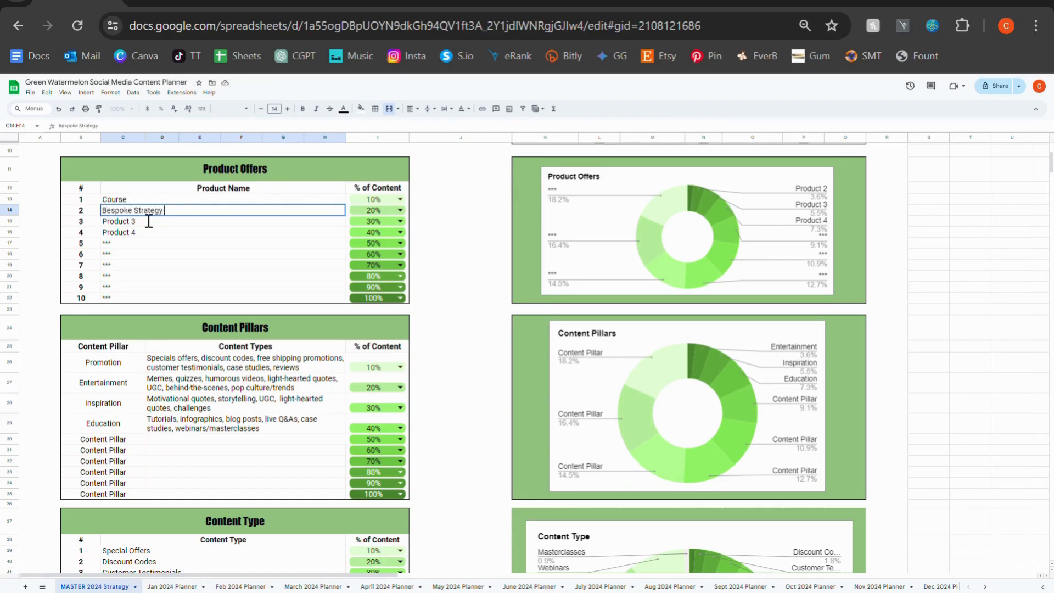
# Replace the third product name in the Product Offers table with "Templates".
pyautogui.doubleClick(148, 226)
pyautogui.press('BackSpace')
pyautogui.press('BackSpace')
pyautogui.press('BackSpace')
pyautogui.press('BackSpace')
pyautogui.press('BackSpace')
pyautogui.press('BackSpace')
pyautogui.press('BackSpace')
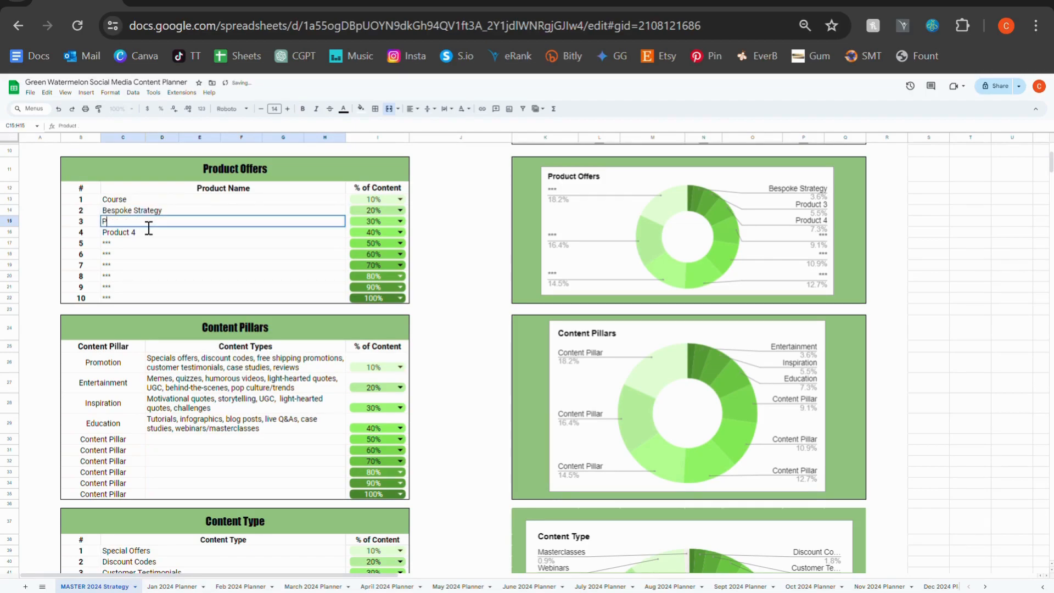
pyautogui.write('Tem')
pyautogui.press('Return')
# Replace the fourth product name in the Product Offers table with "Membership".
pyautogui.doubleClick(135, 229)
pyautogui.press('BackSpace')
pyautogui.press('BackSpace')
pyautogui.press('BackSpace')
pyautogui.press('BackSpace')
pyautogui.press('BackSpace')
pyautogui.press('BackSpace')
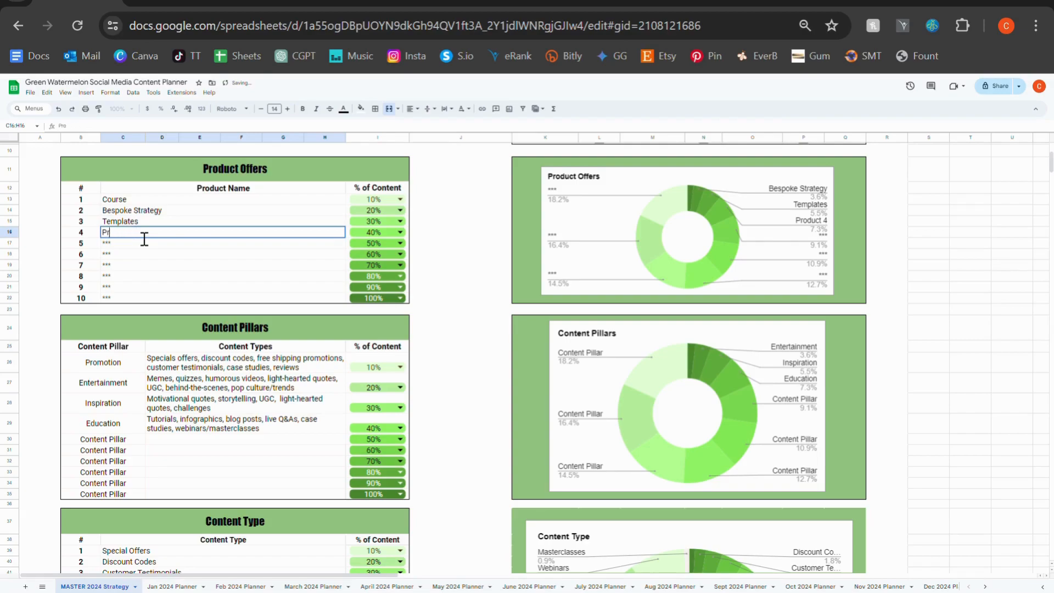
pyautogui.write('Membership')
pyautogui.click(110, 287)
# Set the Product Offers content percentages to 50% for Course, 20% for Bespoke Strategy, 10% for Templates and 20% for Membership.
pyautogui.scroll(2, 117, 281)
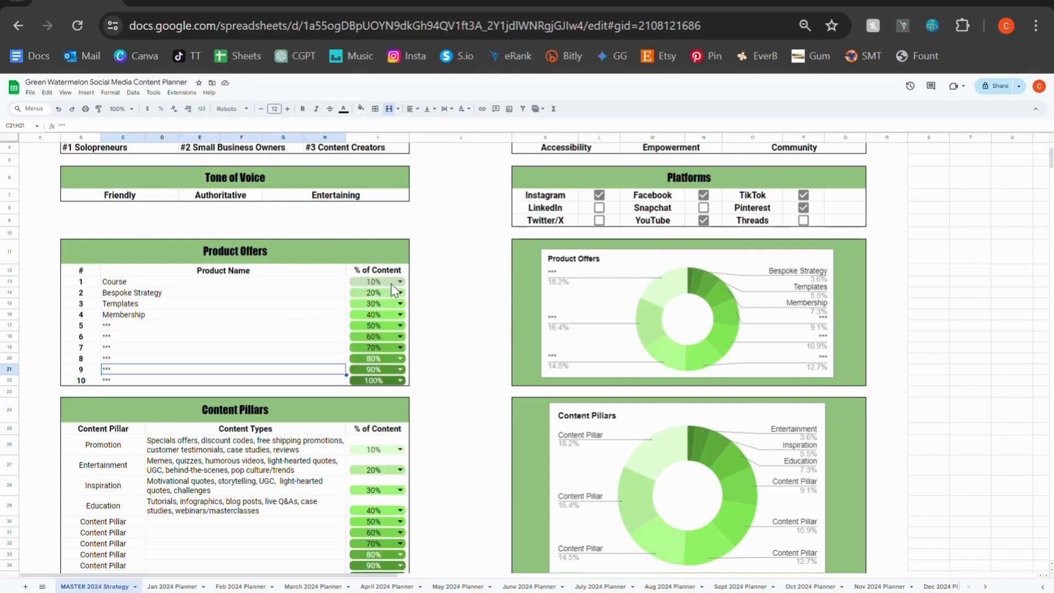
pyautogui.click(391, 284)
pyautogui.click(386, 362)
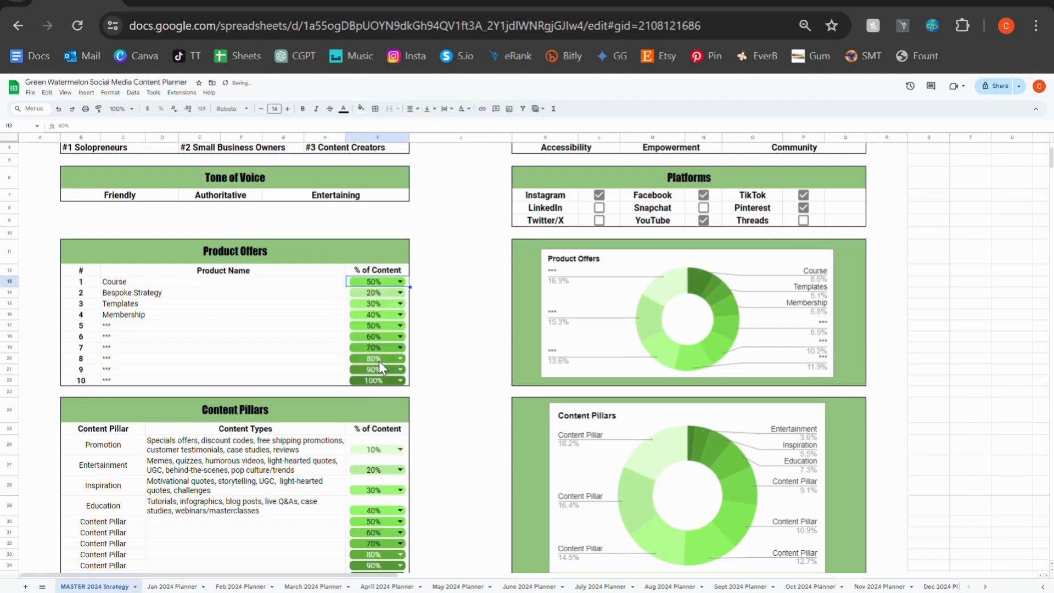
pyautogui.click(391, 293)
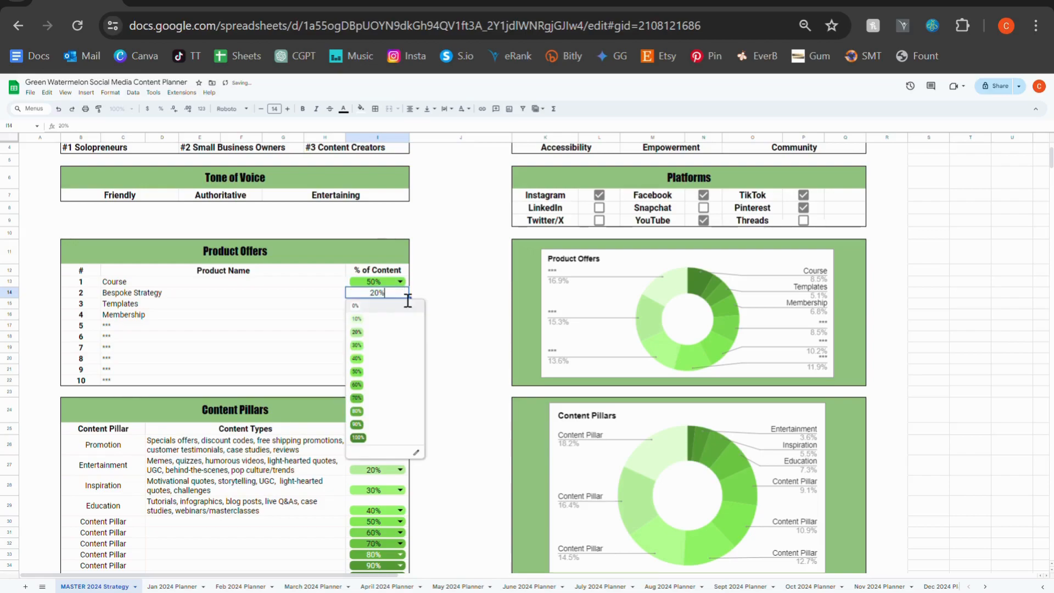
pyautogui.click(375, 334)
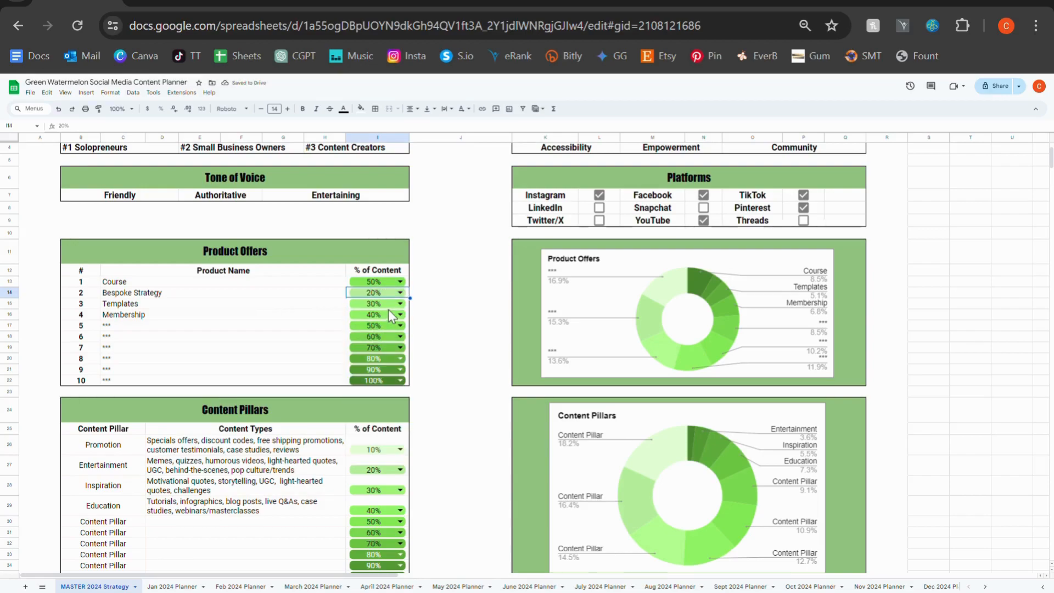
pyautogui.click(394, 305)
pyautogui.click(386, 330)
pyautogui.click(389, 317)
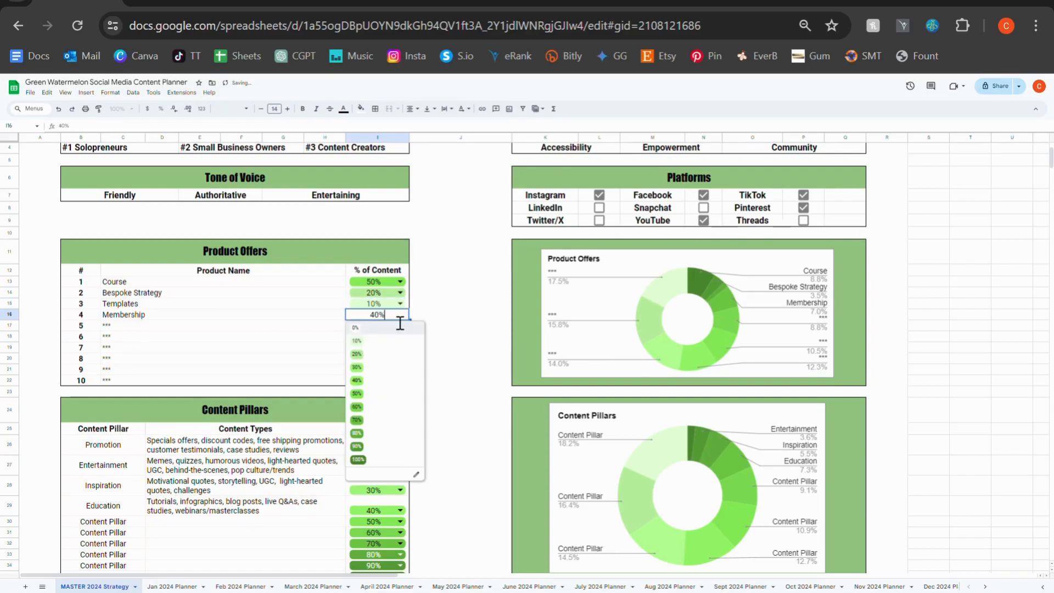
pyautogui.click(383, 355)
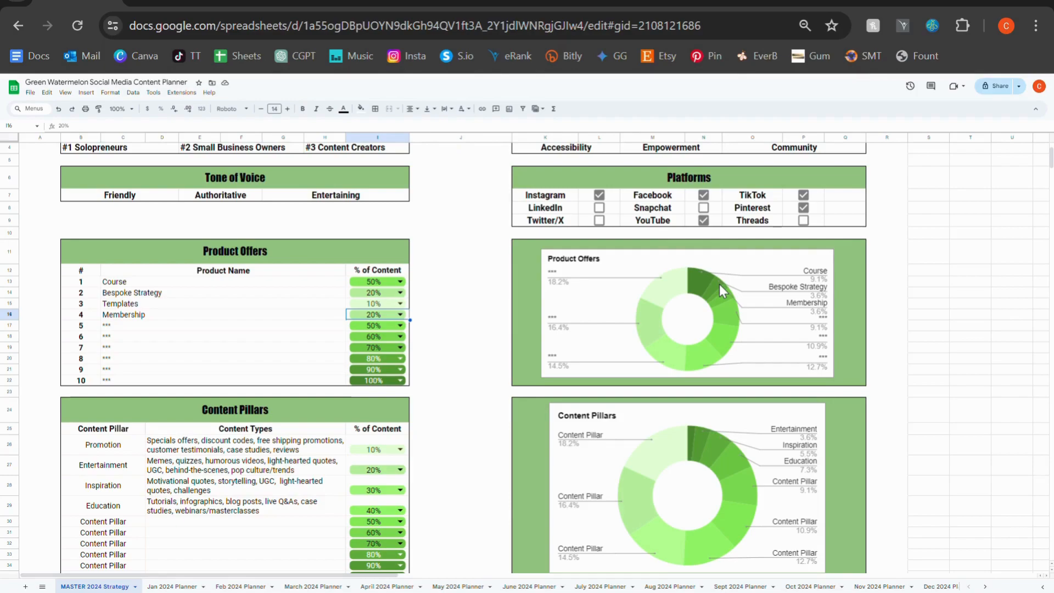
# Change the Product Offers content percentages to 40% for Bespoke Strategy, 60% for Templates and 100% for Course.
pyautogui.click(386, 295)
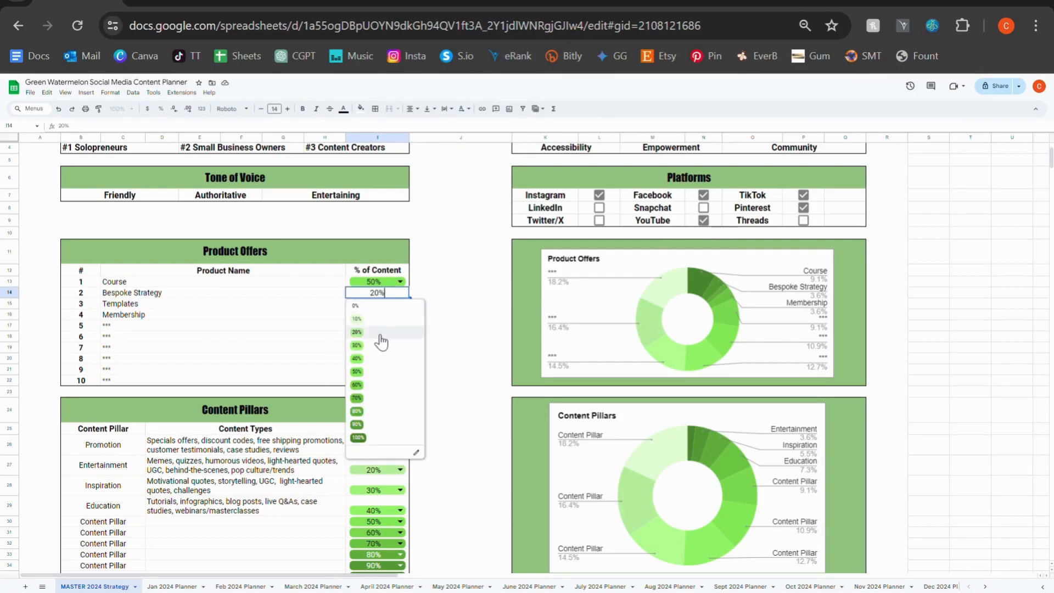
pyautogui.click(385, 358)
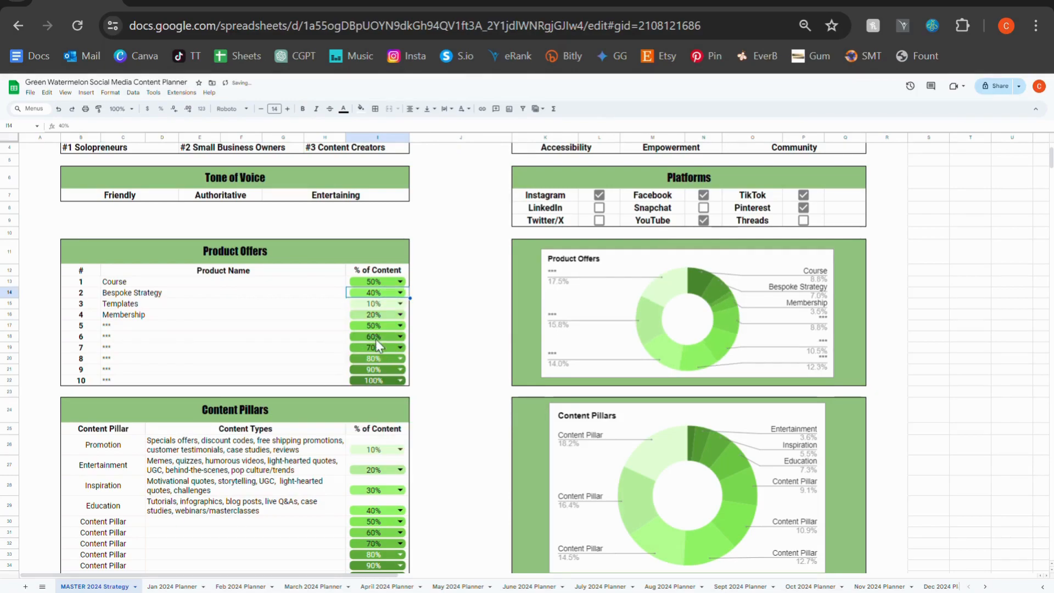
pyautogui.click(376, 303)
pyautogui.click(376, 391)
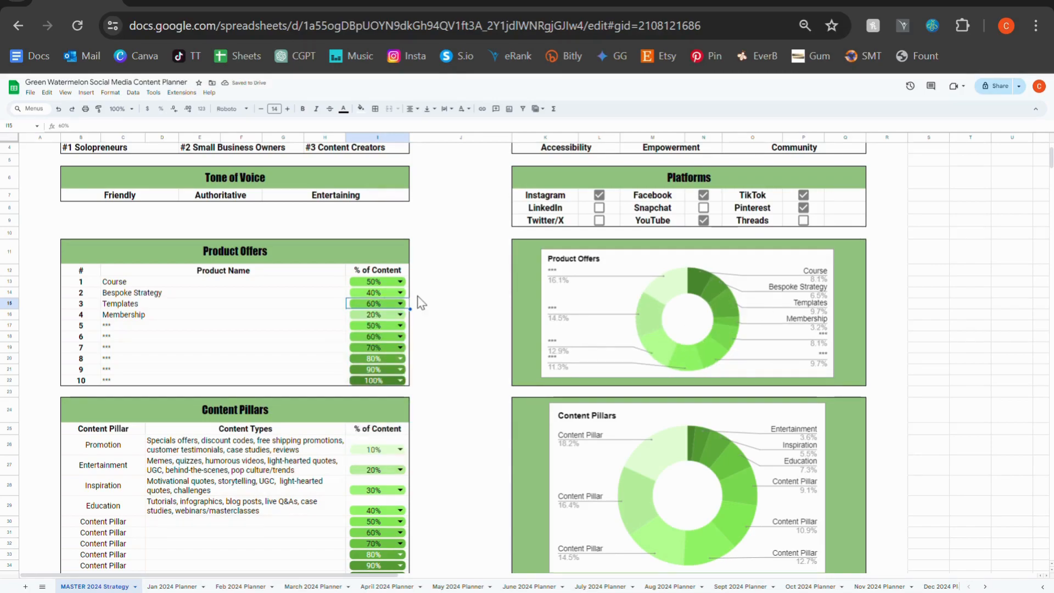
pyautogui.click(394, 282)
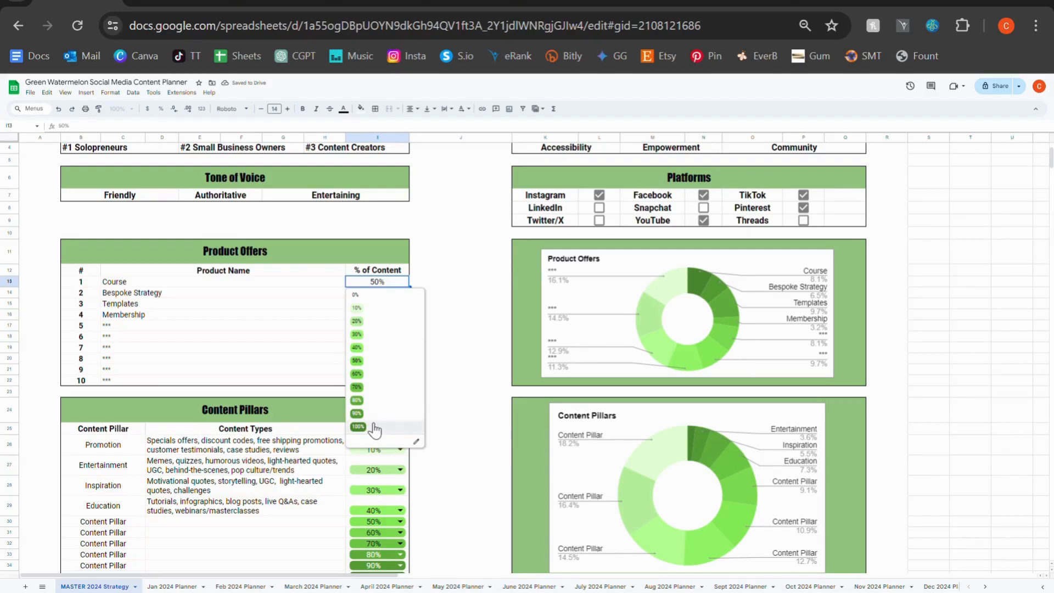
pyautogui.click(375, 427)
# Retype the end of the Education pillar name in the Content Pillars table.
pyautogui.scroll(-5, 443, 292)
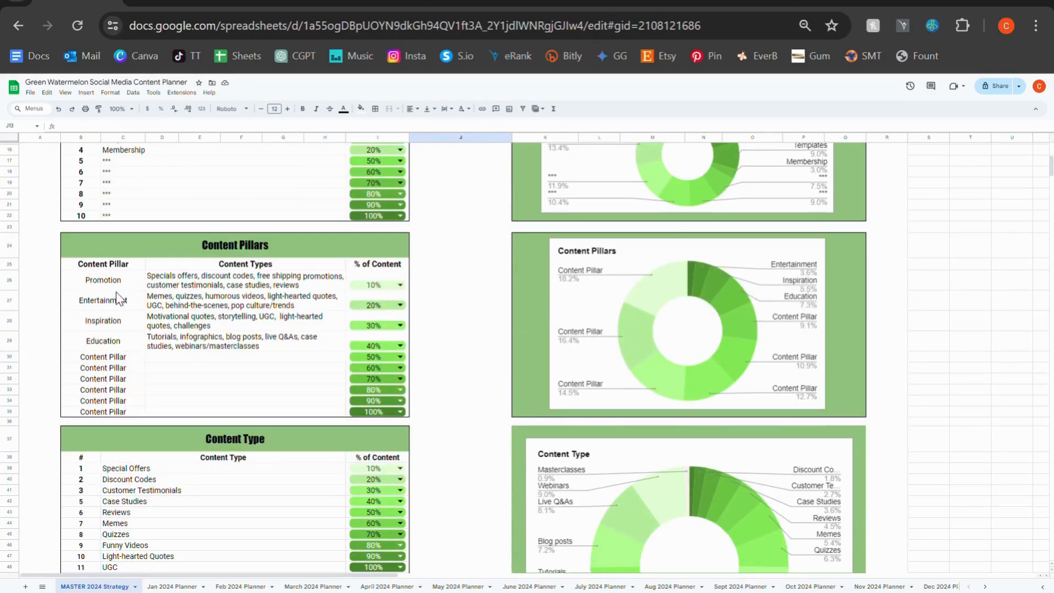
pyautogui.click(122, 343)
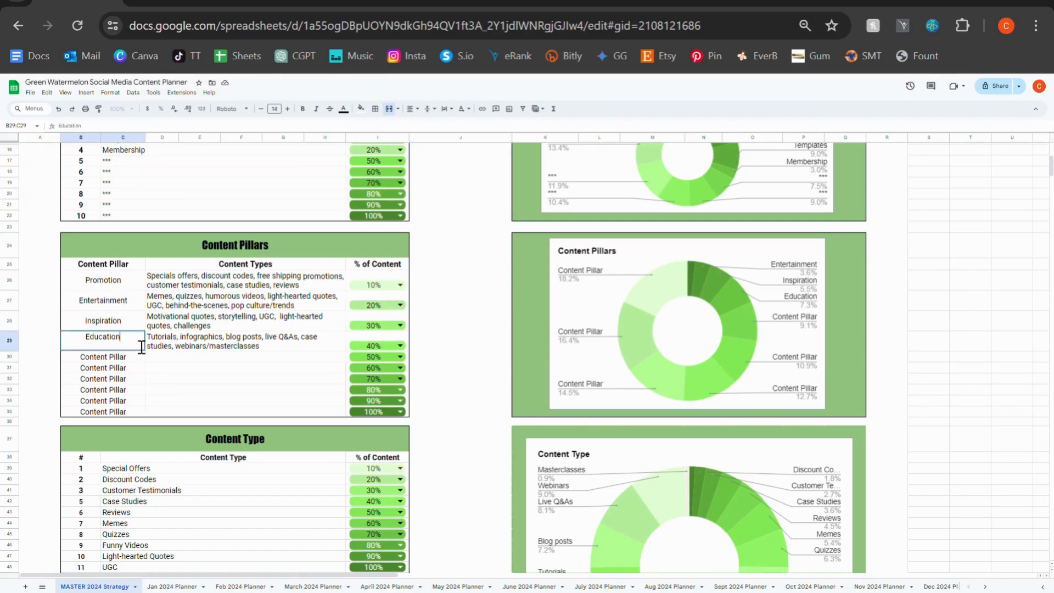
pyautogui.doubleClick(131, 345)
pyautogui.click(214, 380)
pyautogui.doubleClick(140, 347)
pyautogui.press('BackSpace')
pyautogui.press('BackSpace')
pyautogui.press('BackSpace')
pyautogui.press('BackSpace')
pyautogui.write('tion')
pyautogui.click(442, 288)
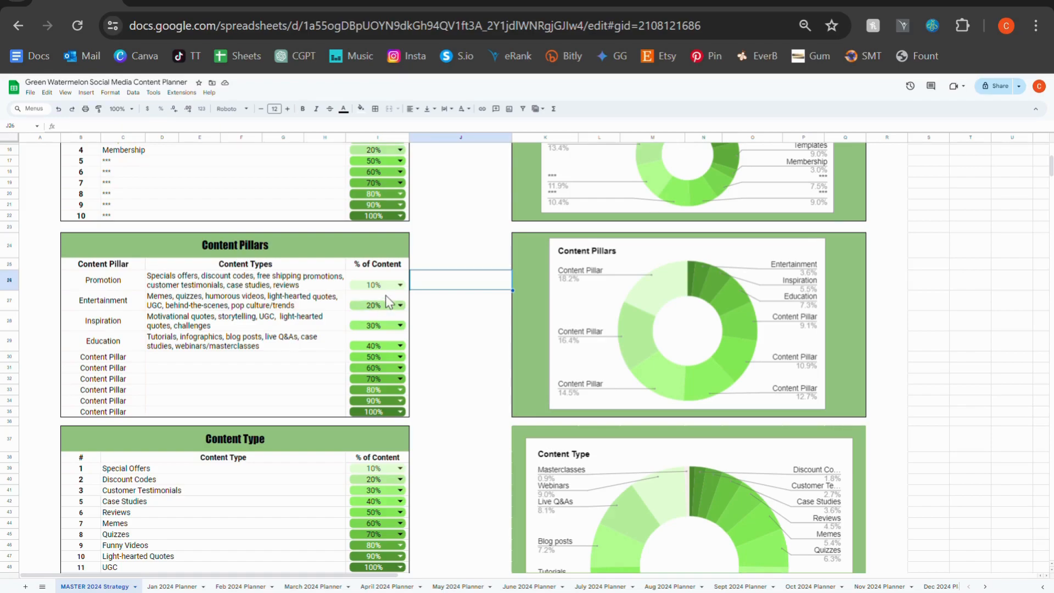
# Set the Content Pillars percentages to 70% for Entertainment and 80% for Promotion.
pyautogui.scroll(5, 295, 197)
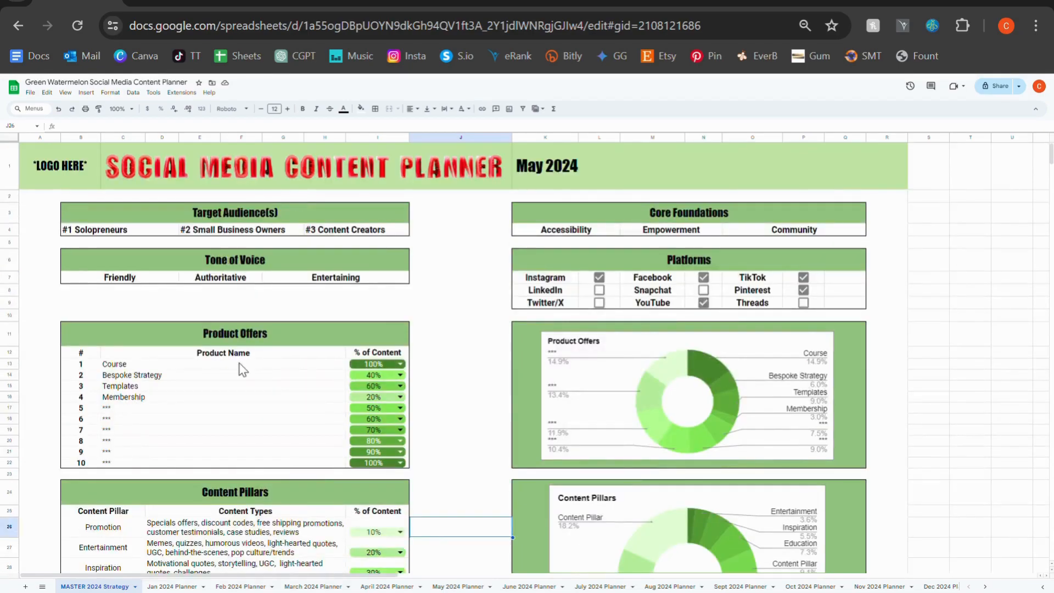
pyautogui.scroll(-5, 242, 371)
pyautogui.doubleClick(385, 306)
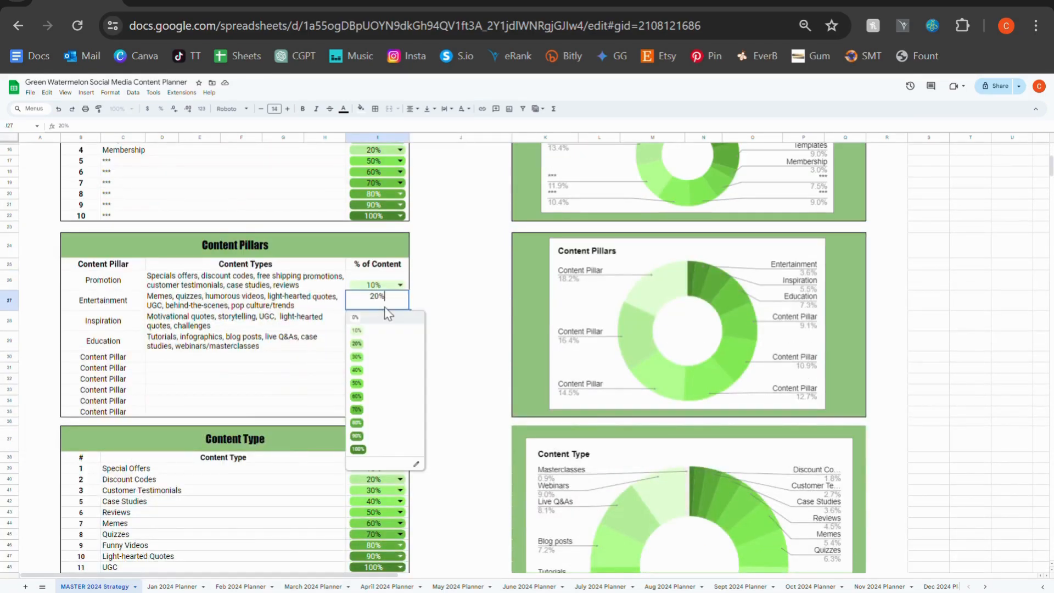
pyautogui.click(385, 411)
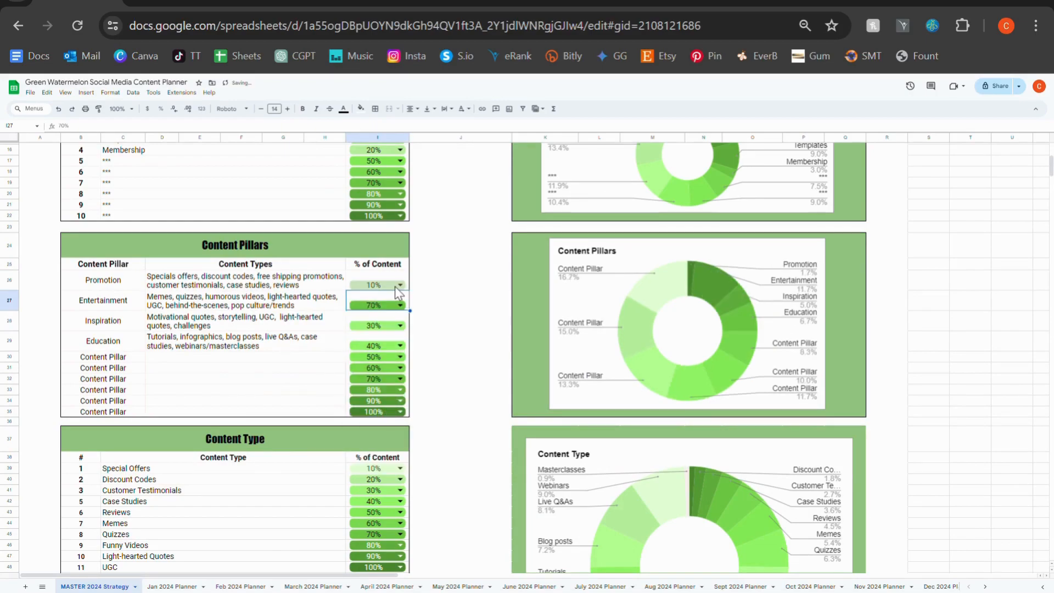
pyautogui.click(394, 288)
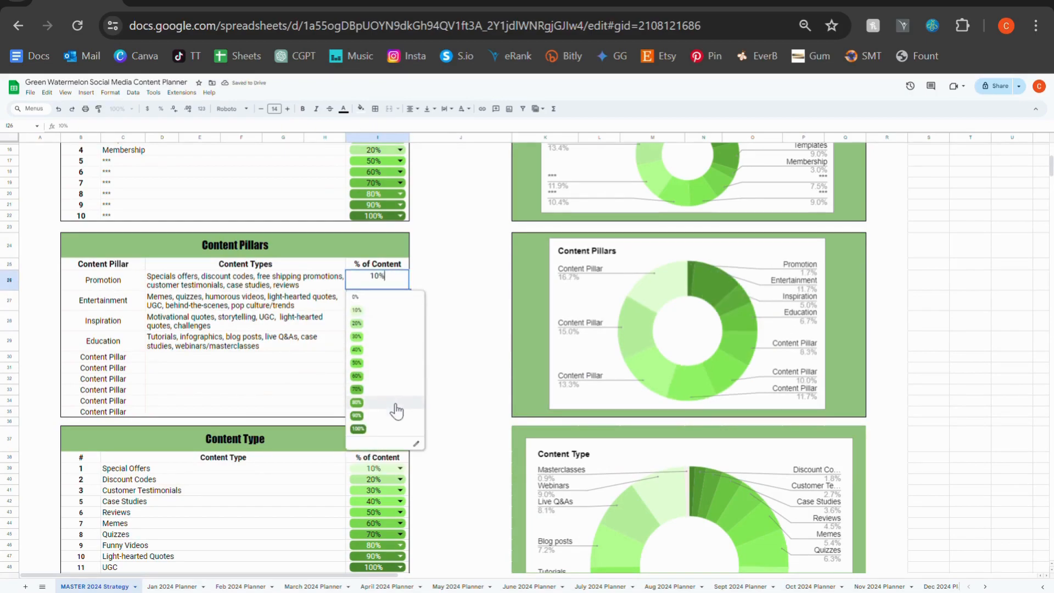
pyautogui.click(394, 405)
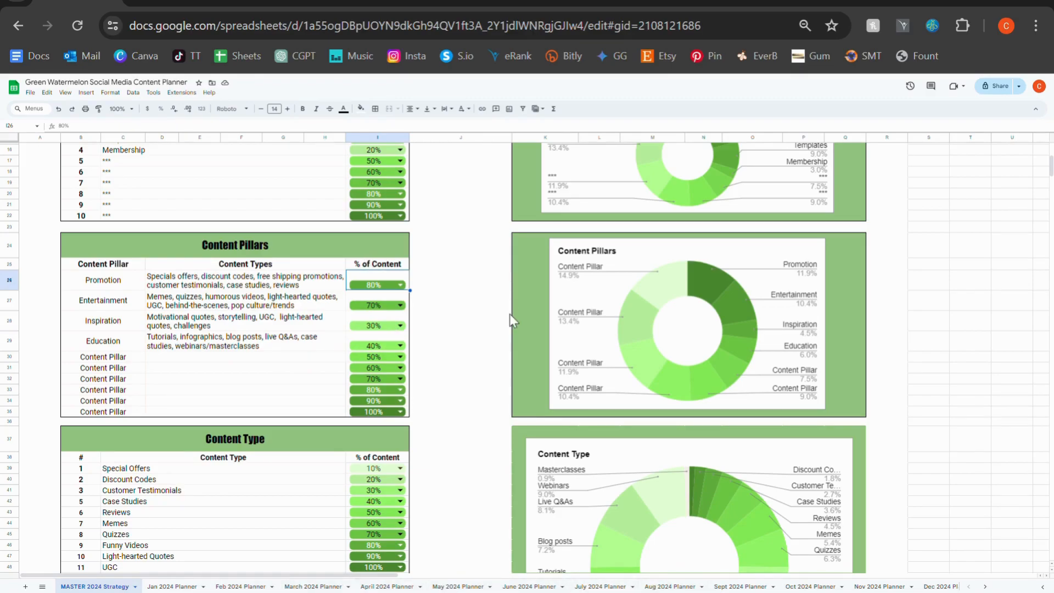
pyautogui.scroll(-5, 449, 304)
pyautogui.scroll(3, 427, 389)
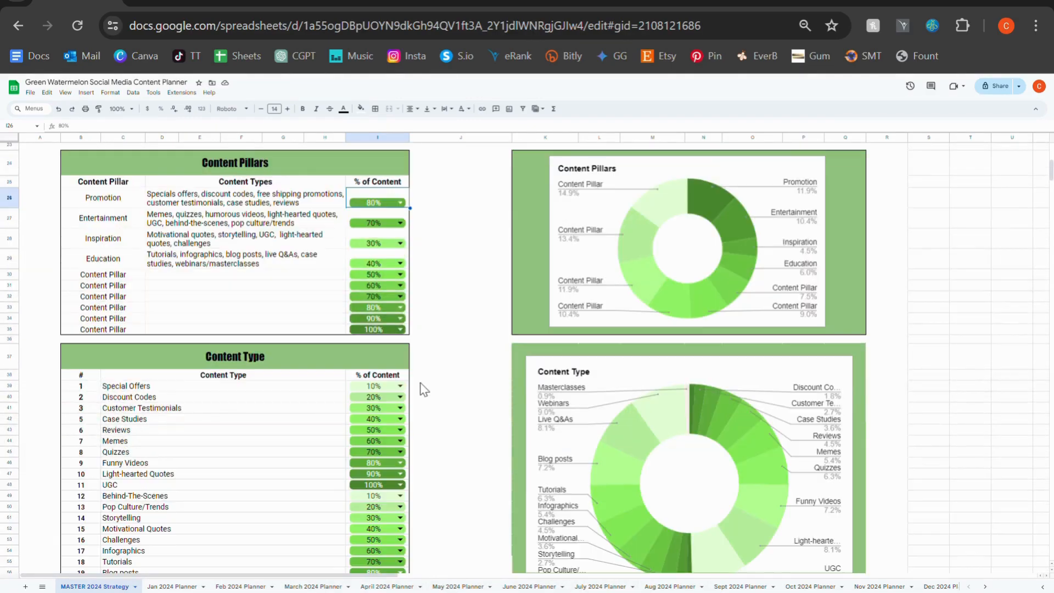
pyautogui.scroll(-3, 472, 363)
pyautogui.scroll(3, 483, 353)
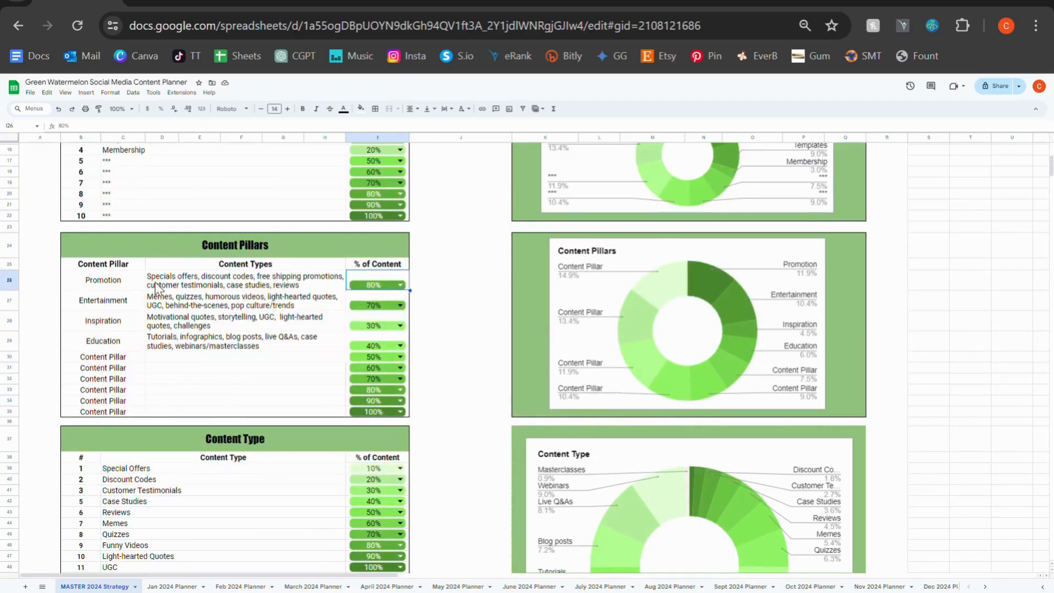
# Set the Content Type table's percentages to 20% for Special Offers and 60% for both Light-hearted Quotes and Storytelling.
pyautogui.scroll(-3, 459, 377)
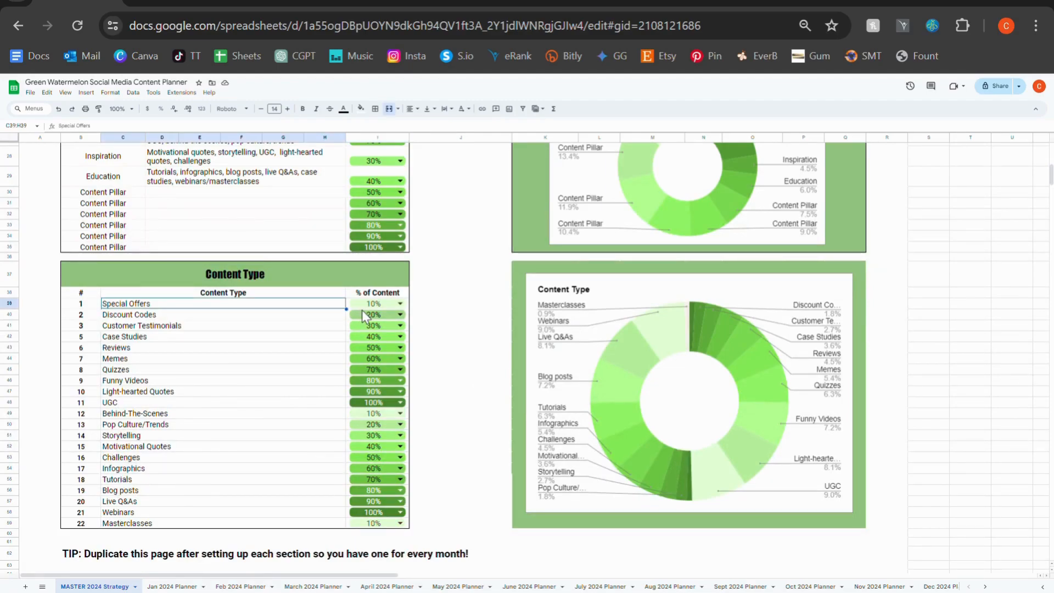
pyautogui.click(383, 304)
pyautogui.click(381, 396)
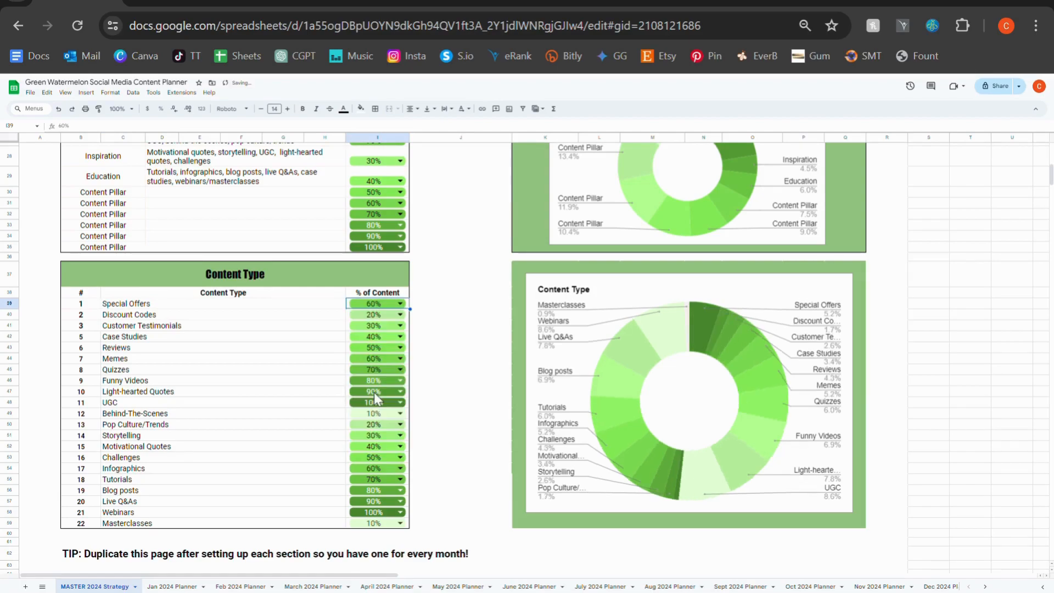
pyautogui.click(400, 304)
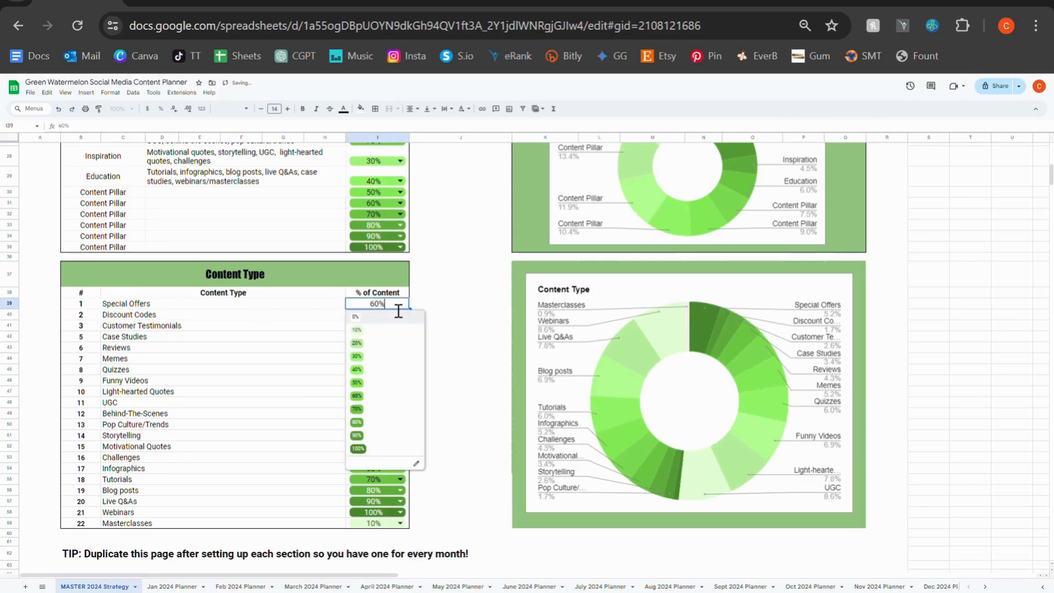
pyautogui.click(373, 344)
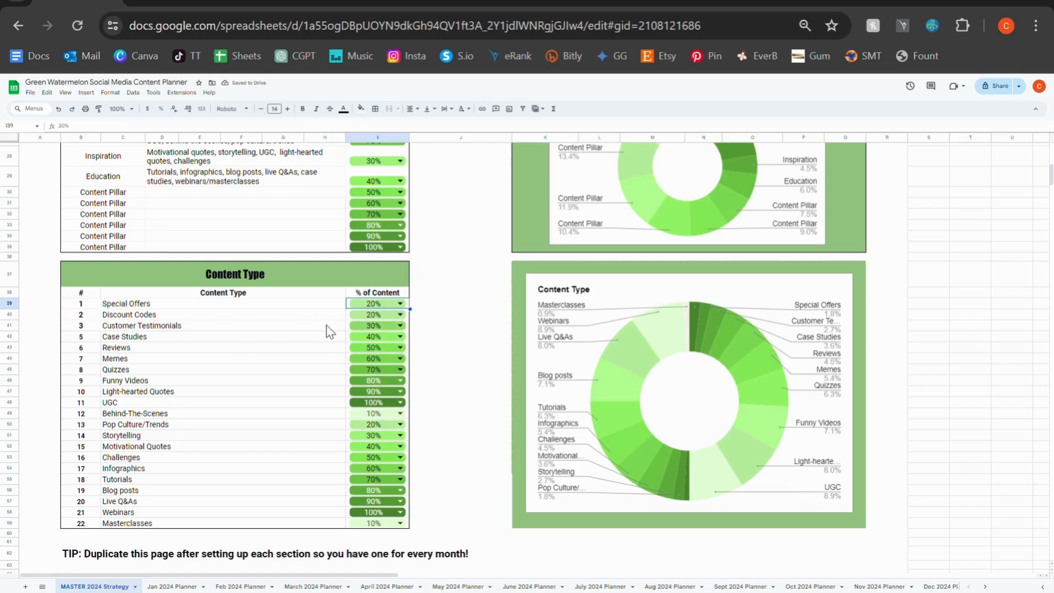
pyautogui.click(458, 374)
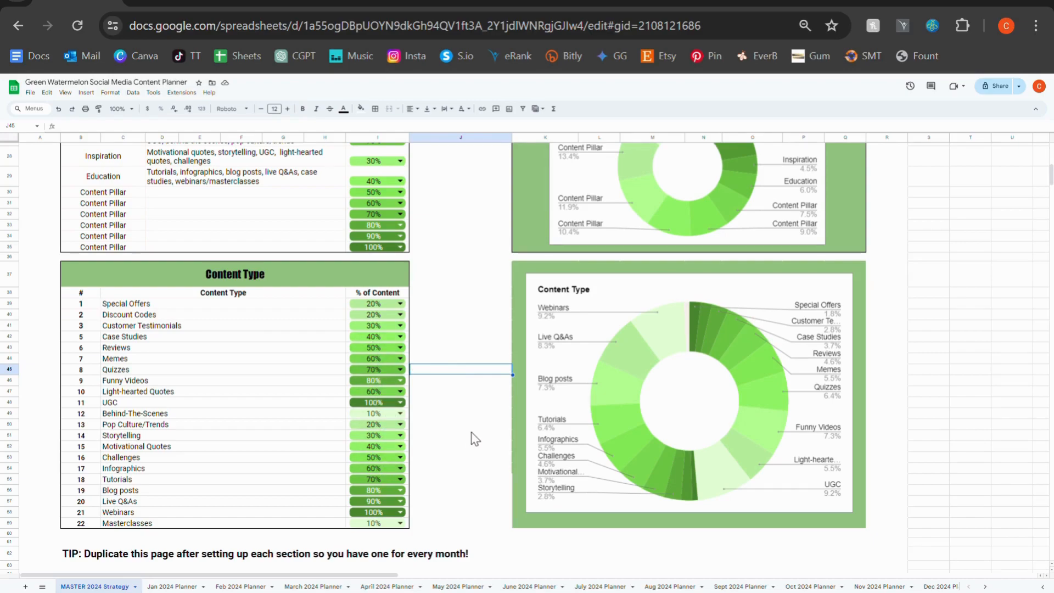
pyautogui.click(397, 439)
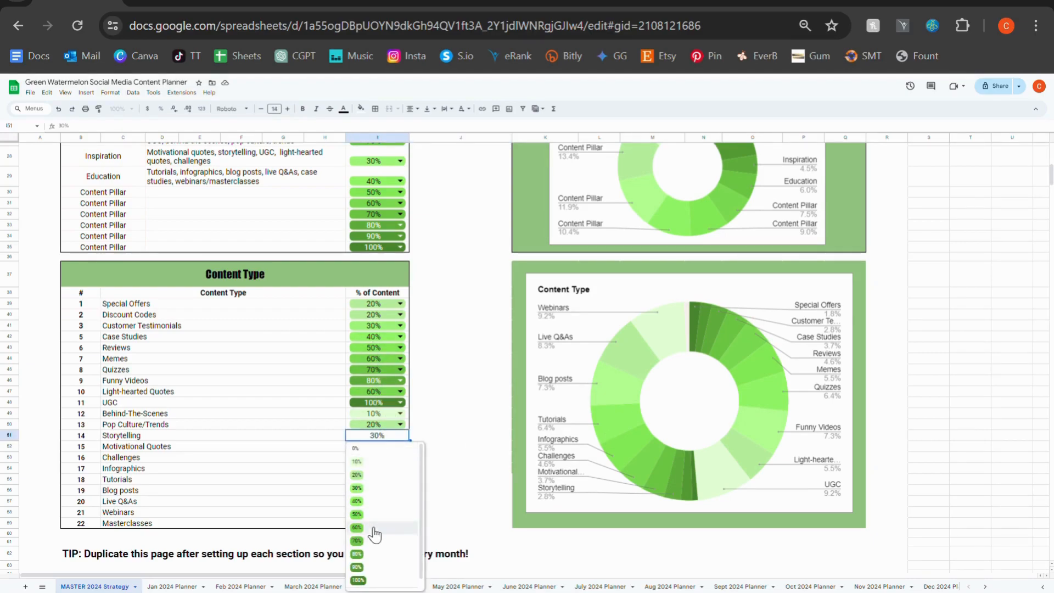
pyautogui.click(357, 528)
pyautogui.click(483, 384)
# Open the January 2024 planner sheet and look through its daily rows.
pyautogui.scroll(8, 460, 341)
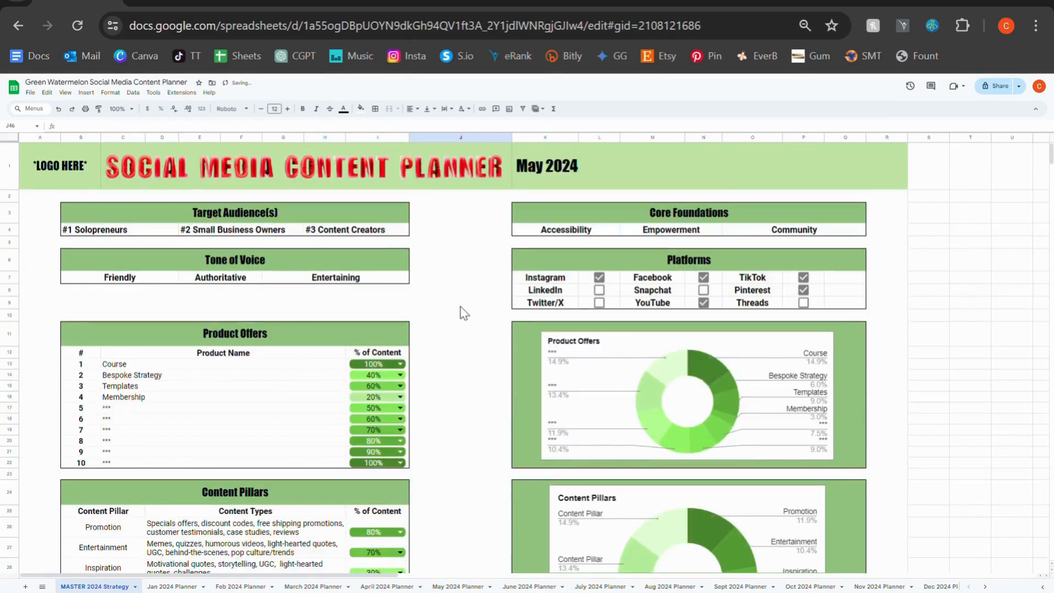
pyautogui.click(172, 586)
pyautogui.scroll(-5, 118, 291)
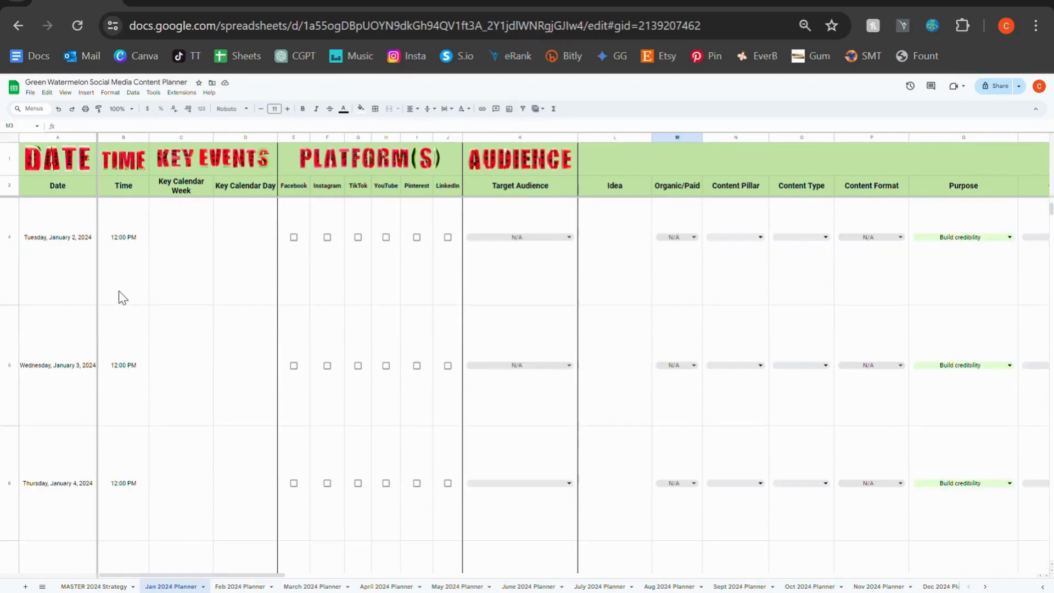
pyautogui.scroll(3, 142, 405)
pyautogui.scroll(2, 139, 403)
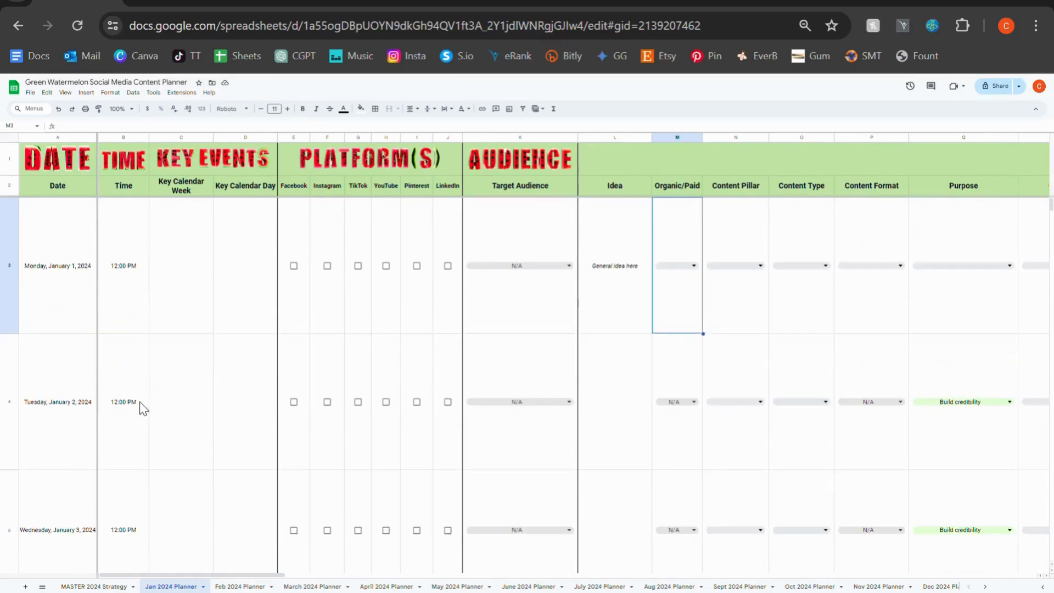
pyautogui.scroll(-4, 70, 266)
pyautogui.scroll(4, 70, 266)
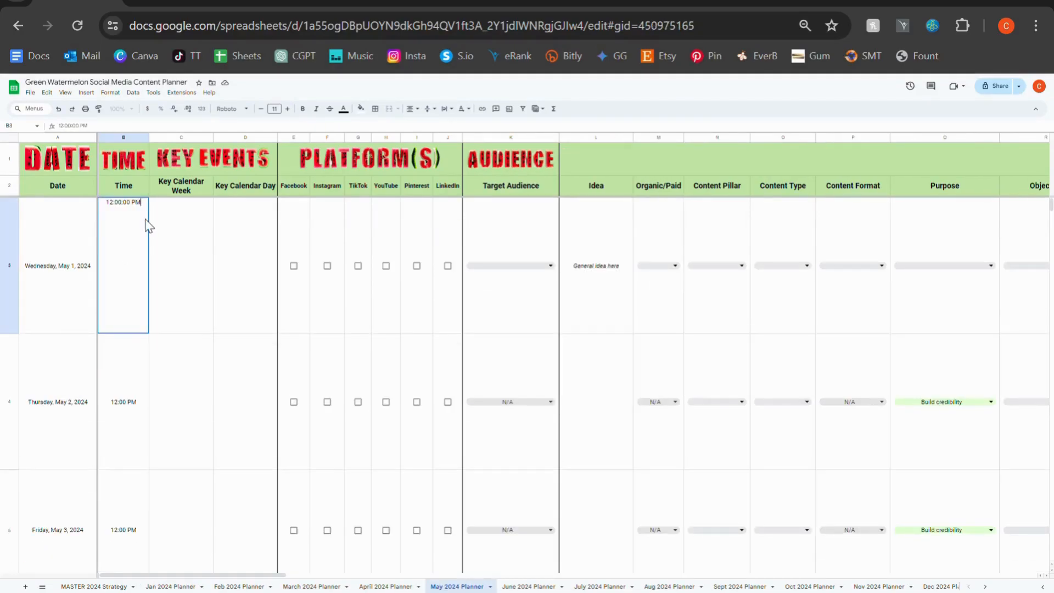
# In the May 2024 planner sheet, set the posting time for Wednesday, May 1 to 6pm.
pyautogui.moveTo(153, 213); pyautogui.dragTo(111, 210)
pyautogui.write('6pm')
pyautogui.click(213, 259)
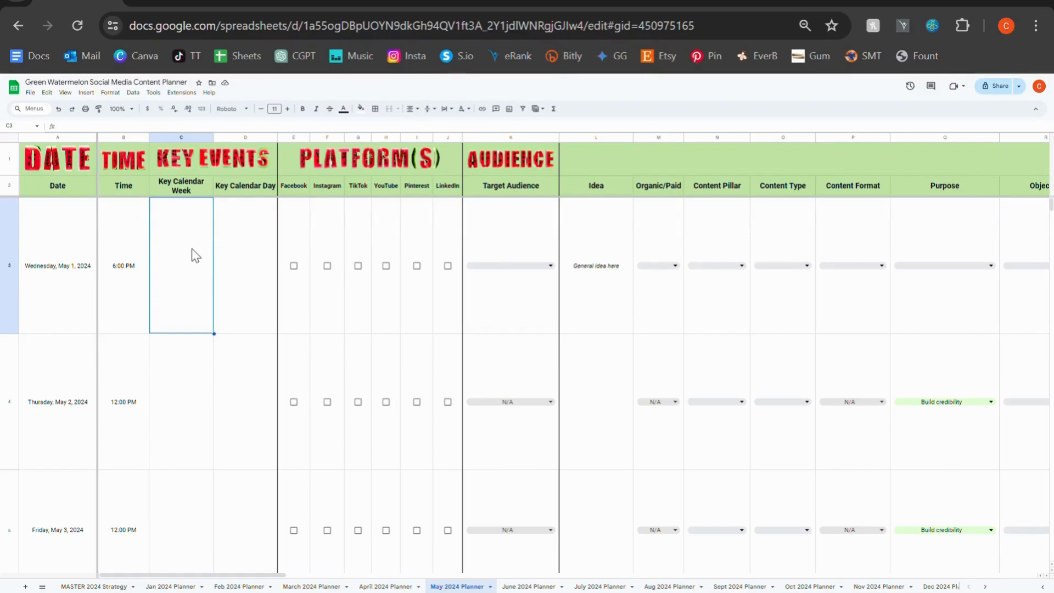
pyautogui.click(240, 270)
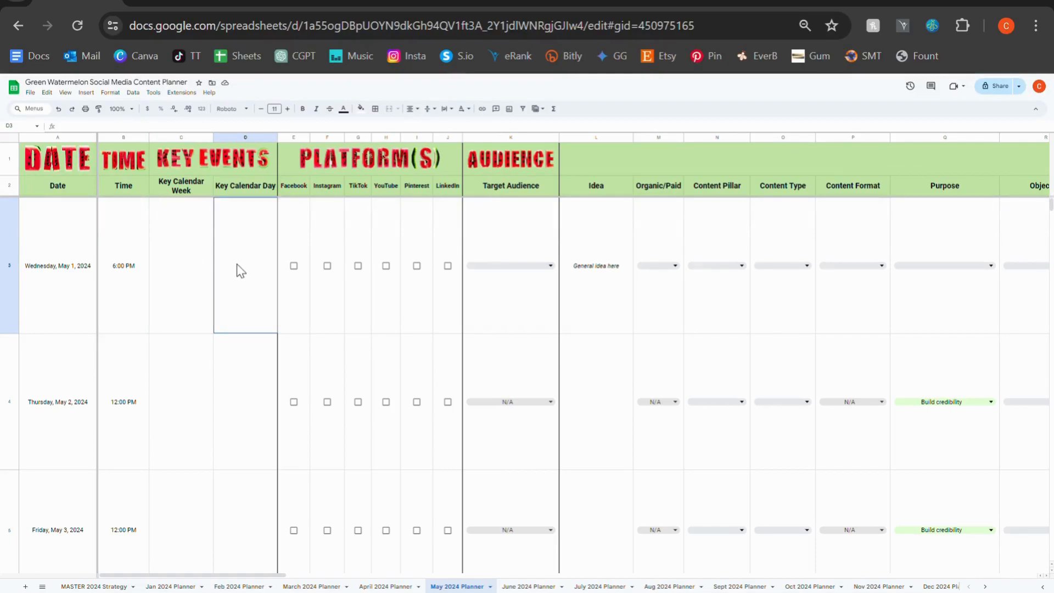
pyautogui.click(226, 438)
pyautogui.click(245, 306)
pyautogui.click(384, 290)
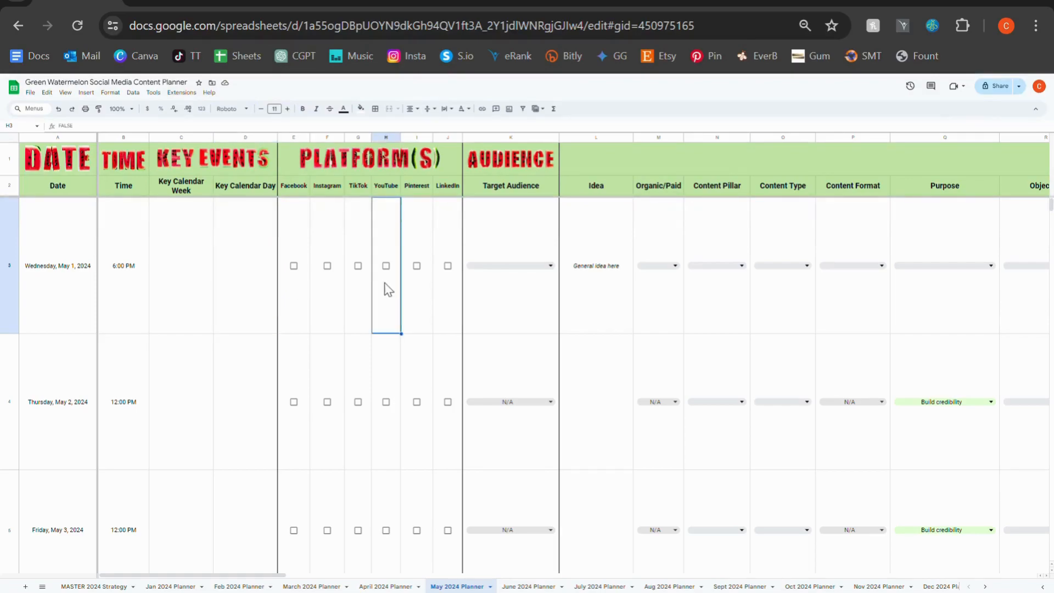
# Mark LinkedIn, YouTube and Instagram as the platforms for the May 1 post.
pyautogui.click(448, 266)
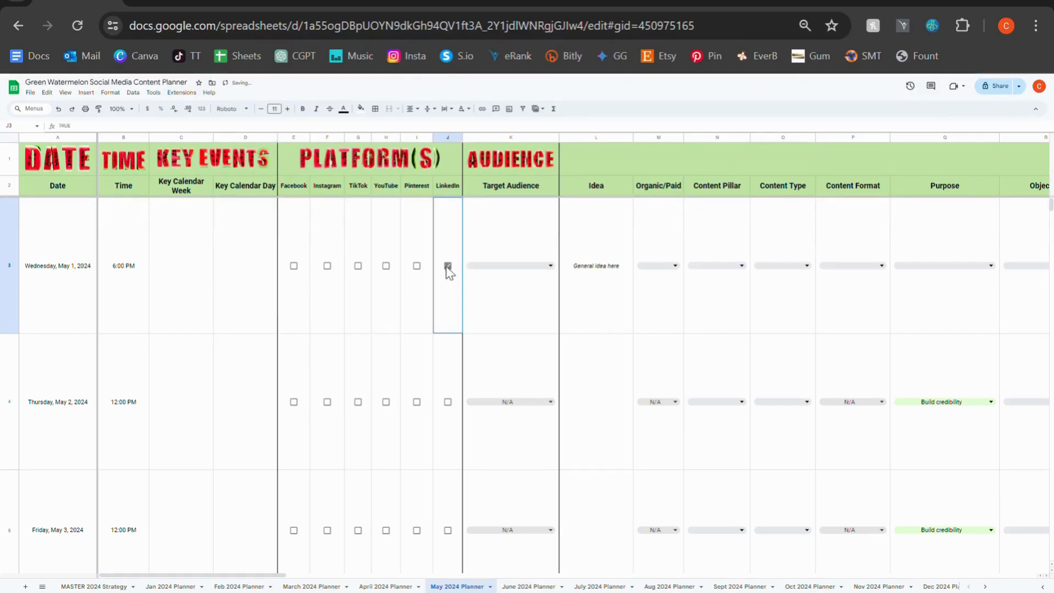
pyautogui.click(386, 267)
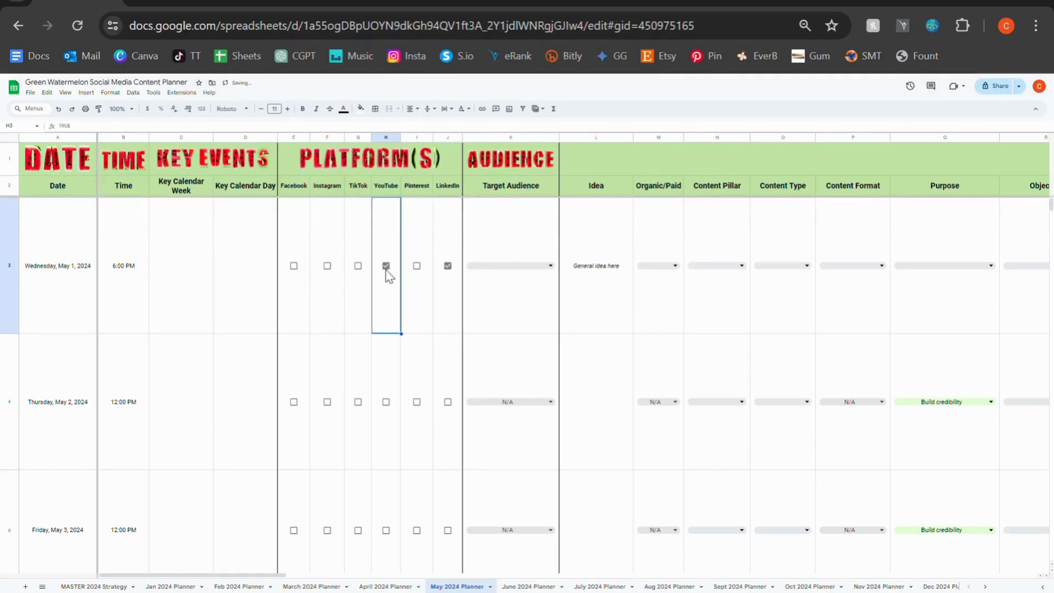
pyautogui.click(328, 267)
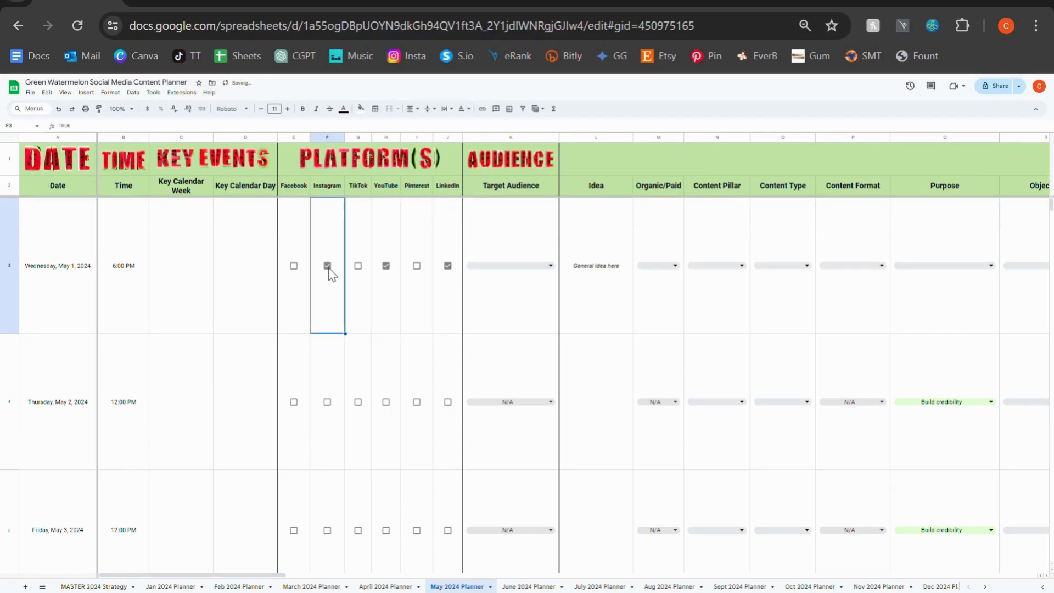
pyautogui.click(598, 355)
# Rename the Target Audience 1 option in May 1's audience dropdown to "Blah blah blah", applying it to just this instance.
pyautogui.click(548, 267)
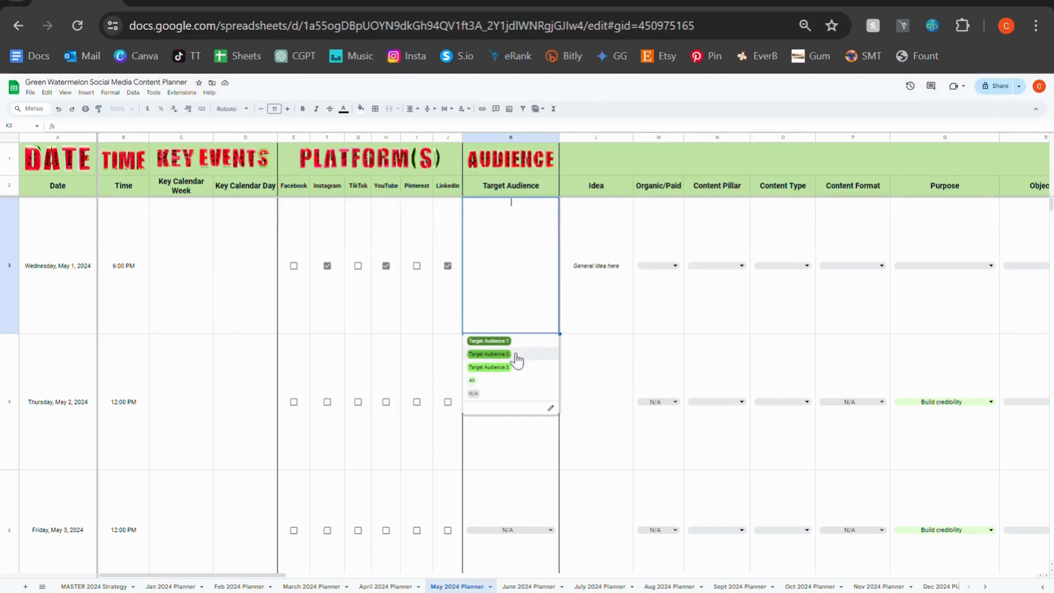
pyautogui.click(551, 408)
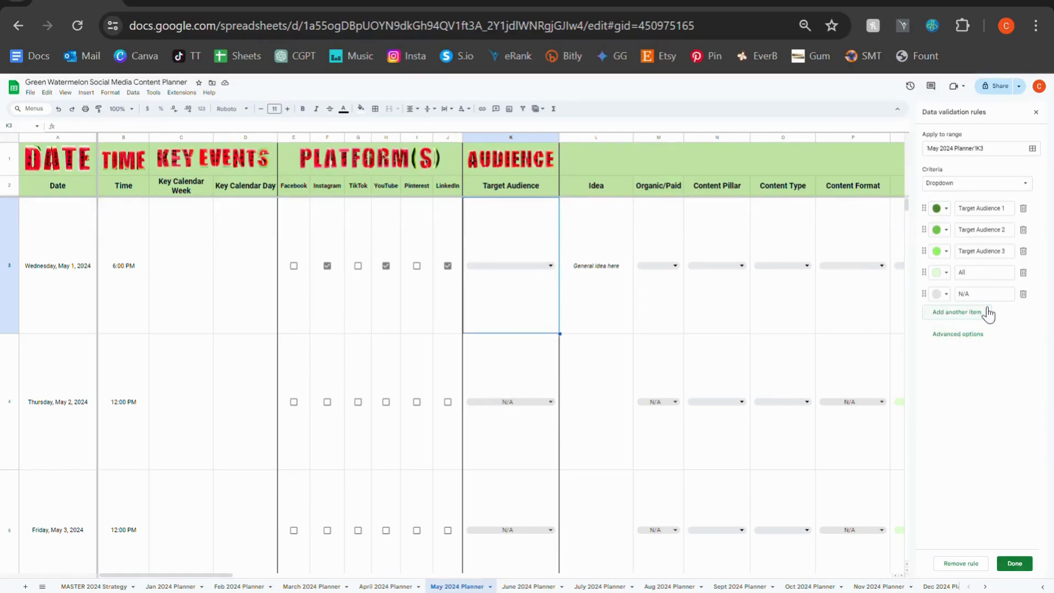
pyautogui.moveTo(1014, 208); pyautogui.dragTo(968, 218)
pyautogui.write('Blah blah blah')
pyautogui.click(995, 466)
pyautogui.click(1015, 564)
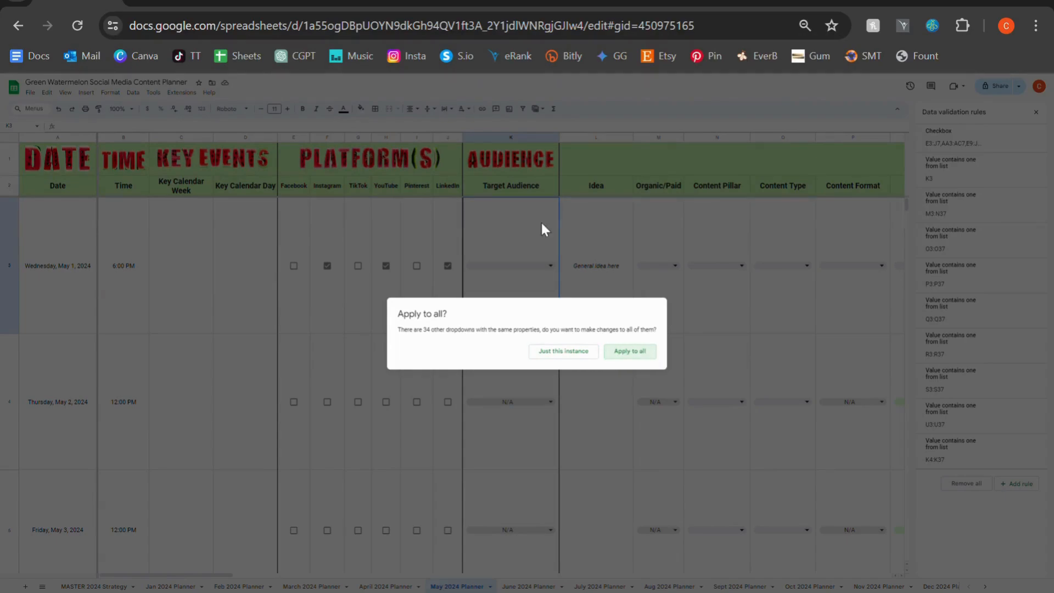
pyautogui.click(565, 352)
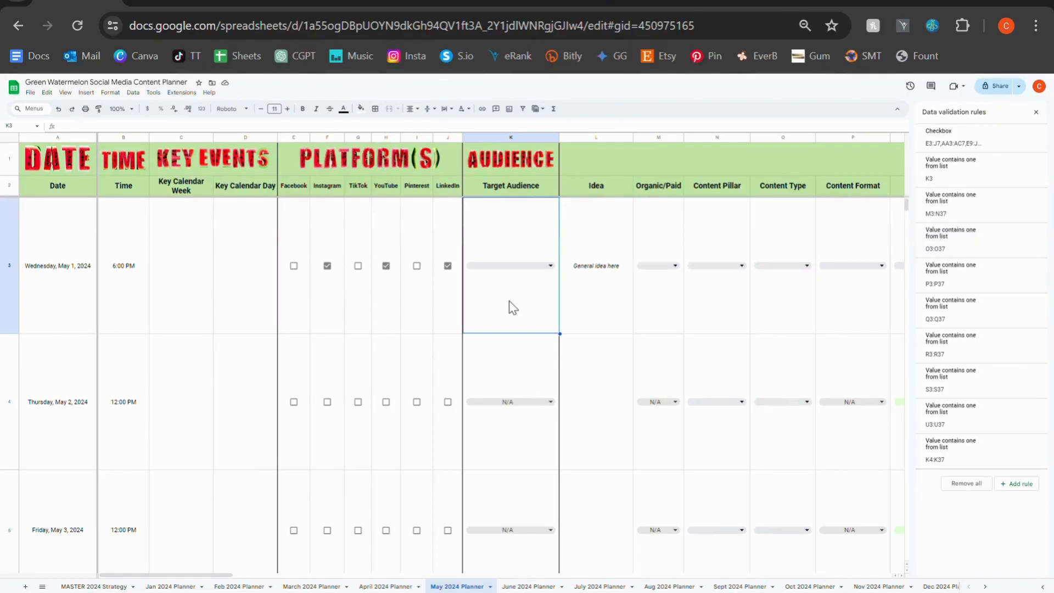
pyautogui.click(522, 267)
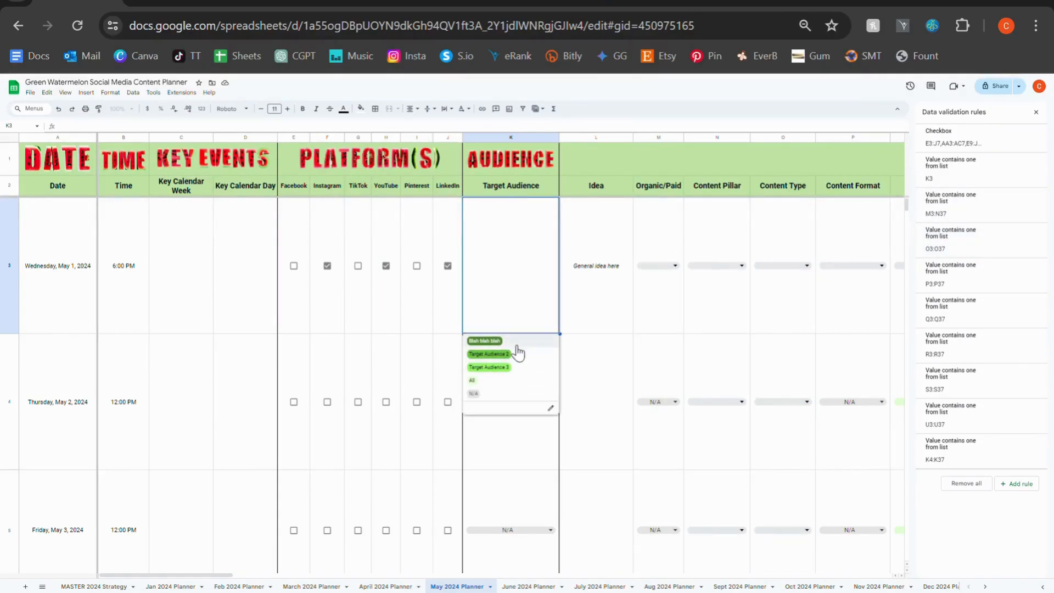
pyautogui.click(619, 313)
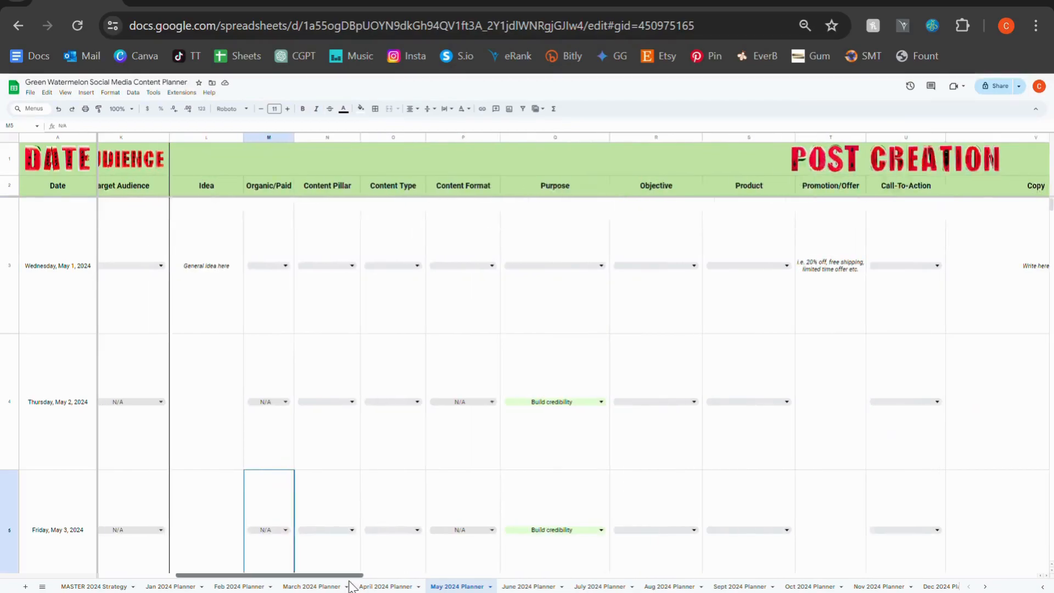
# Set the May 1 post's content pillar to Entertainment and its content type to Funny Videos.
pyautogui.hscroll(-2, 337, 267)
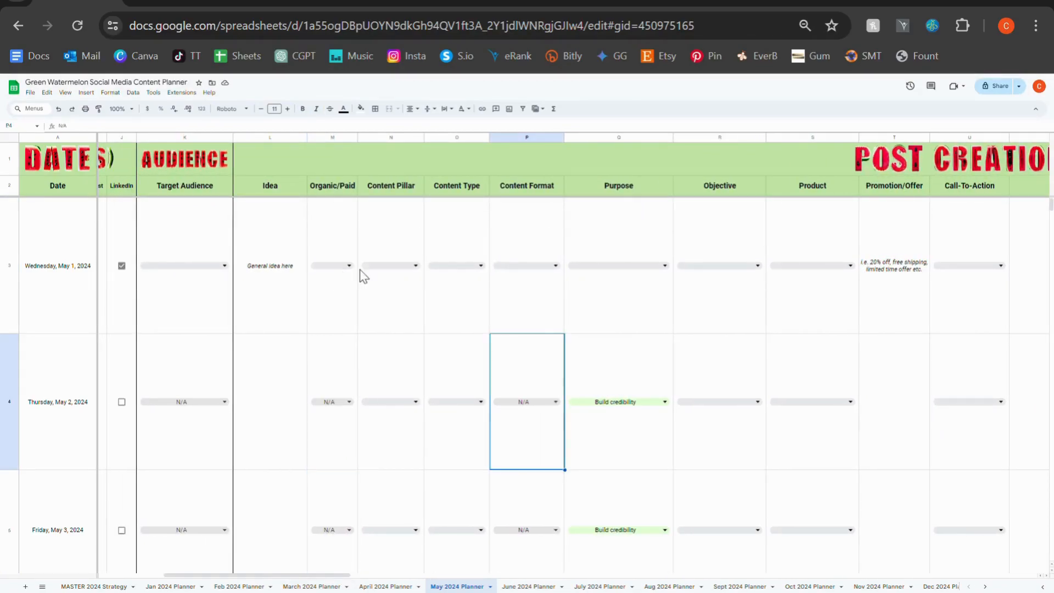
pyautogui.click(412, 269)
pyautogui.click(441, 292)
pyautogui.click(409, 268)
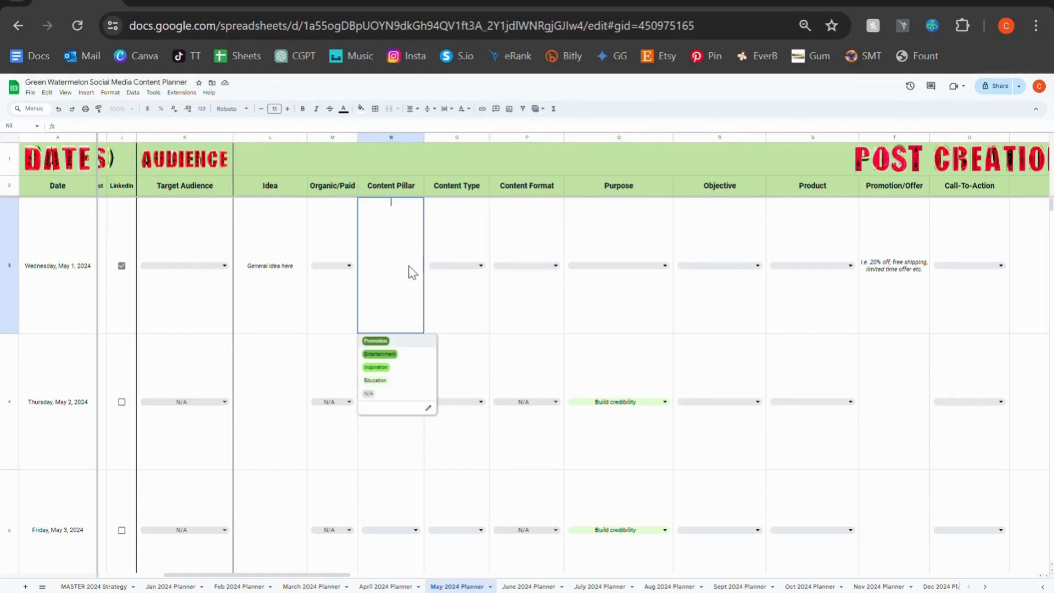
pyautogui.click(404, 356)
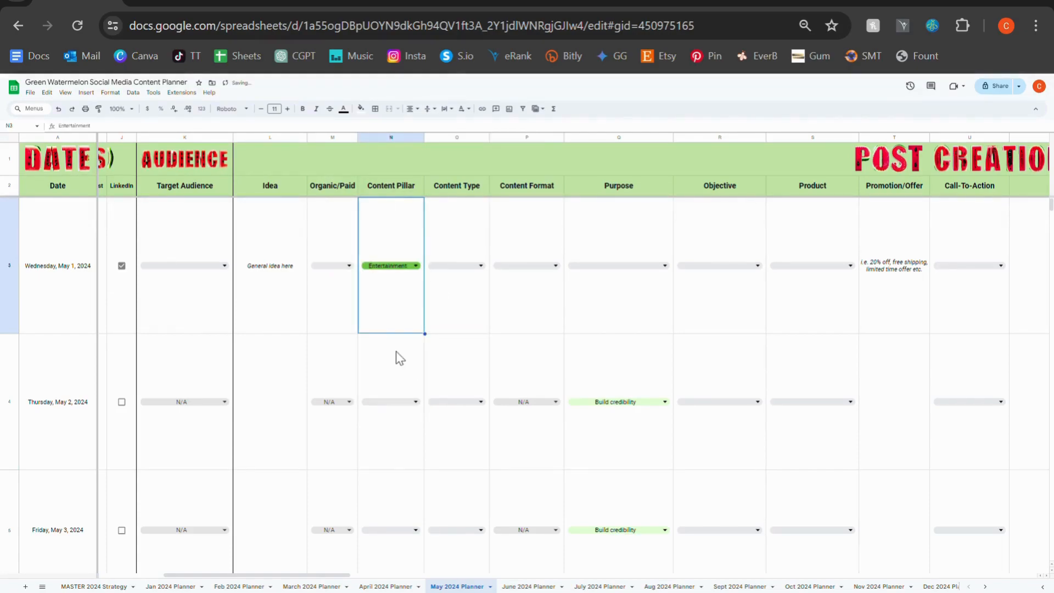
pyautogui.click(477, 269)
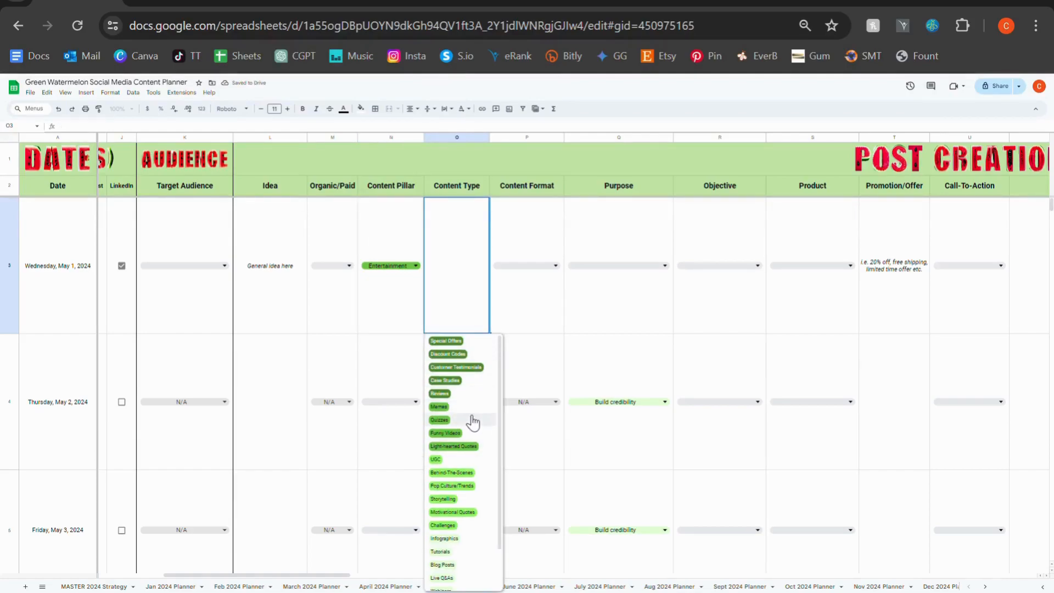
pyautogui.scroll(-1, 470, 431)
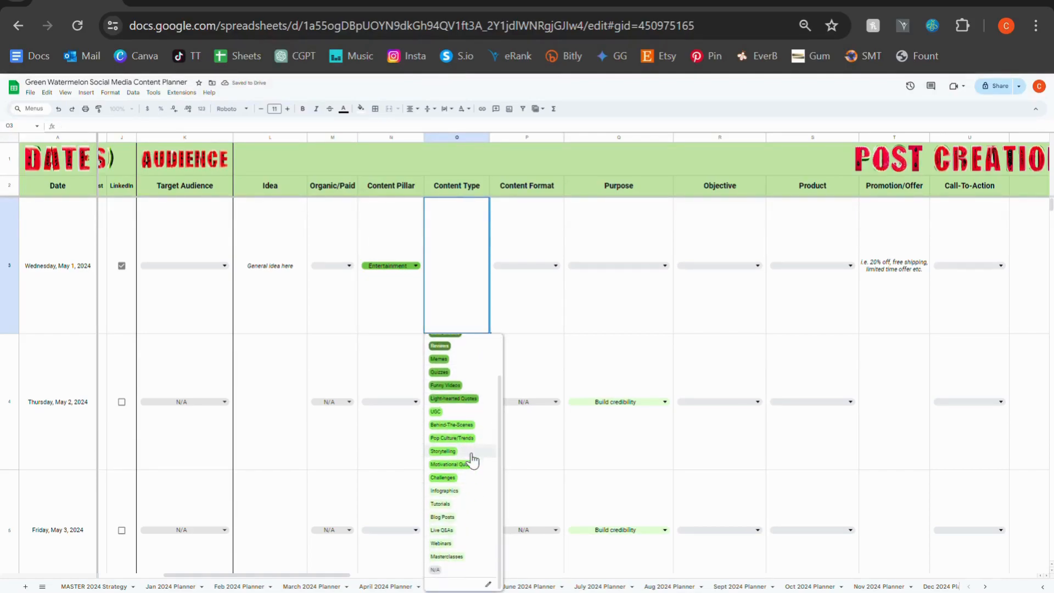
pyautogui.click(461, 389)
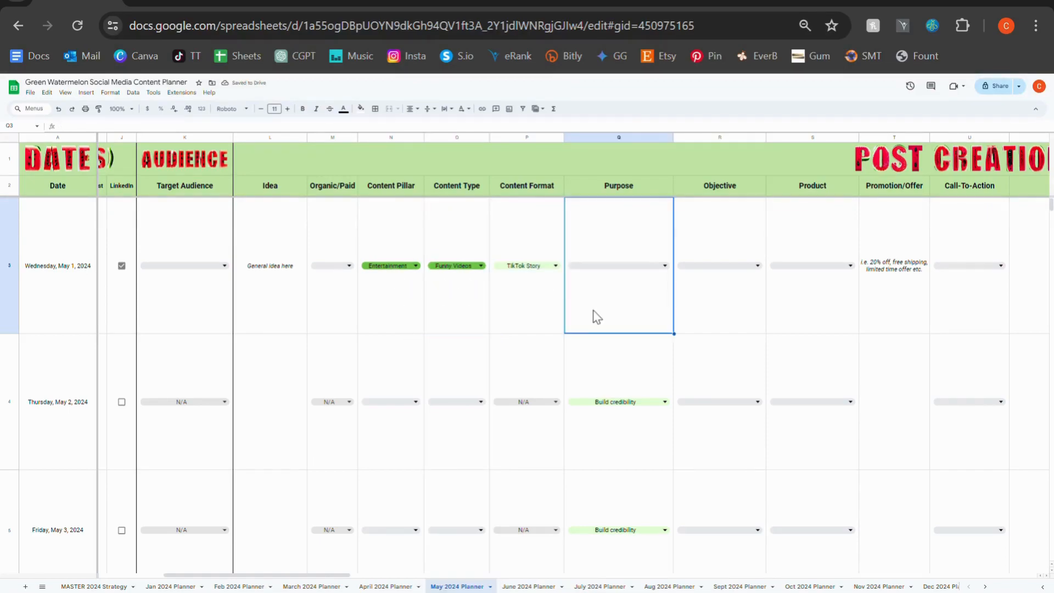
# Change the May 1 post's content format to TikTok Video (Short Form).
pyautogui.click(542, 268)
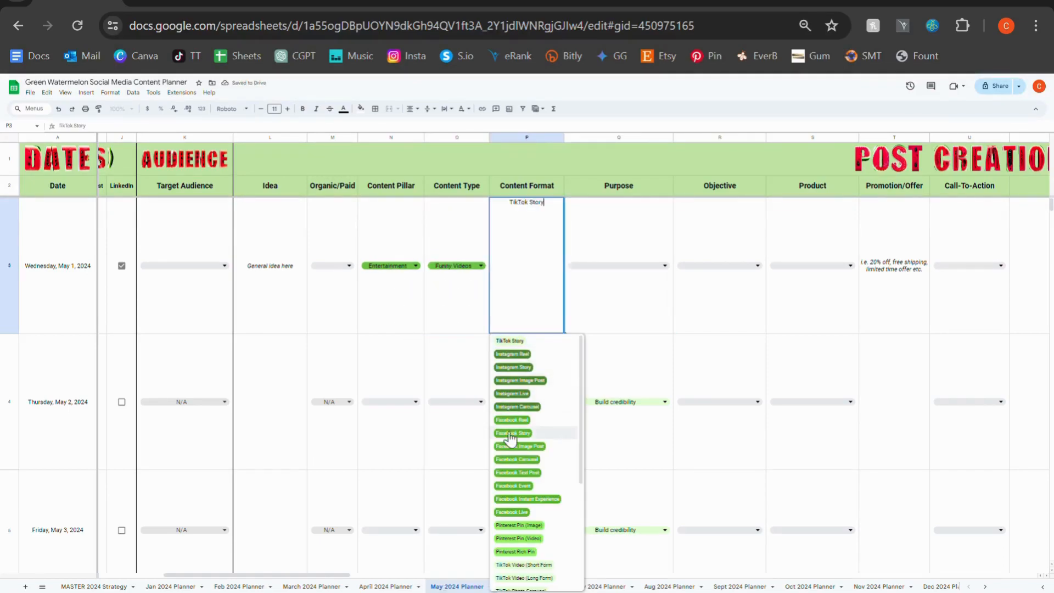
pyautogui.scroll(-3, 509, 438)
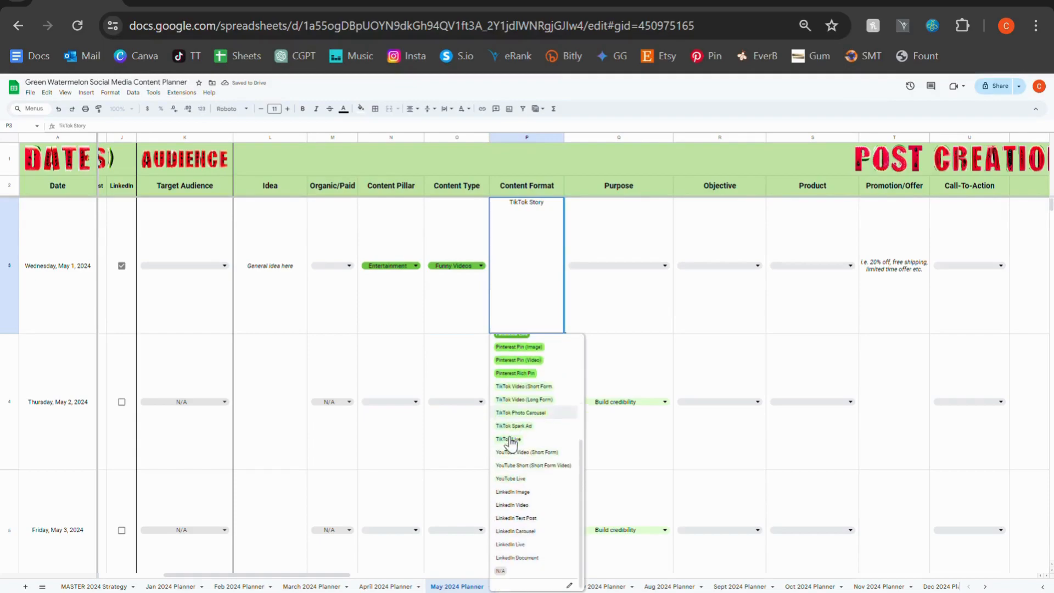
pyautogui.click(566, 389)
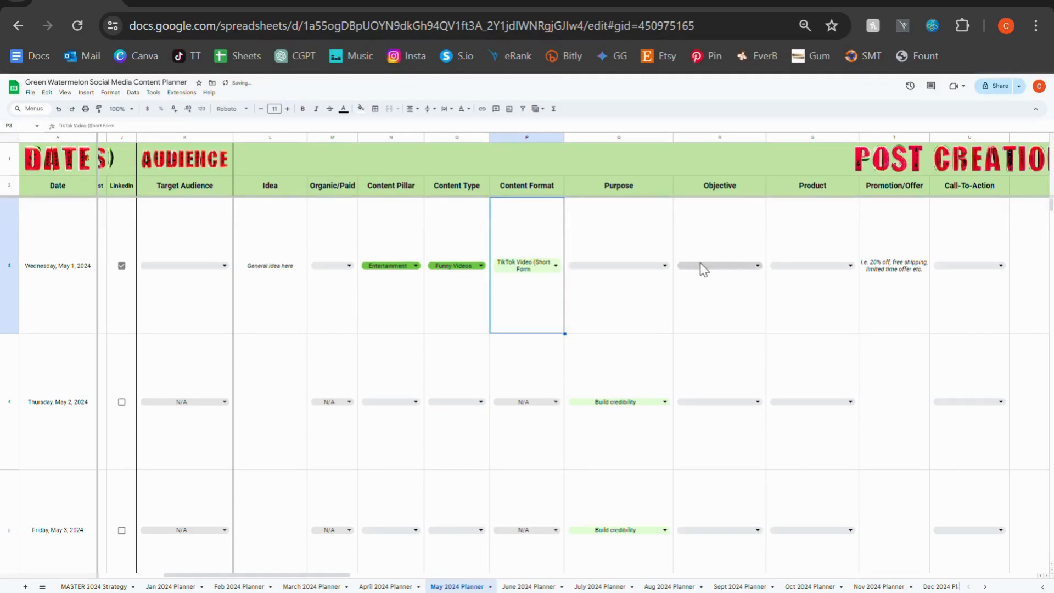
# Set the May 1 post's purpose to Encourage engagement and its objective to Follows.
pyautogui.click(662, 268)
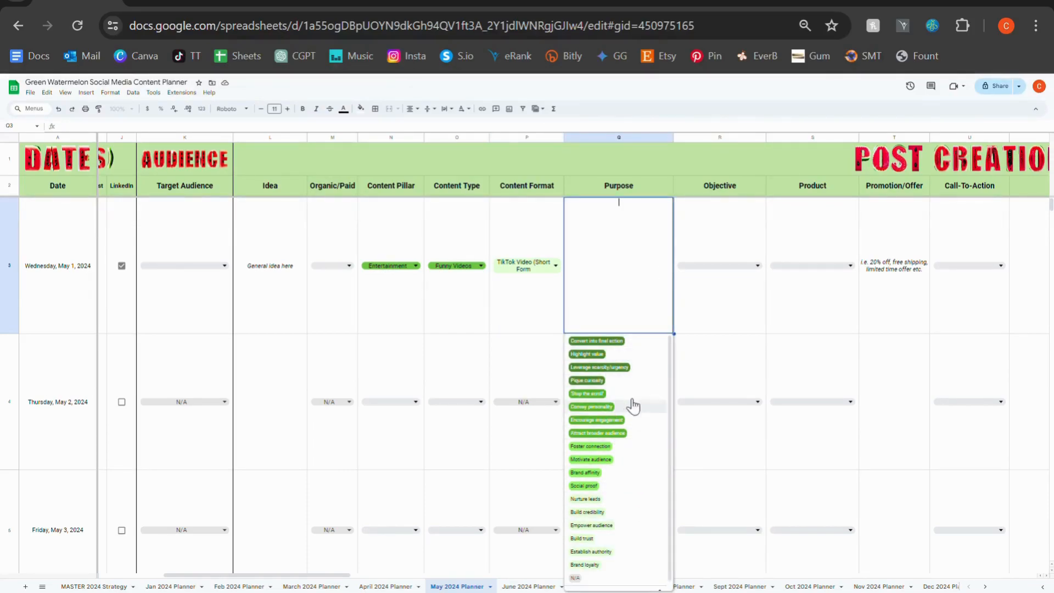
pyautogui.click(631, 512)
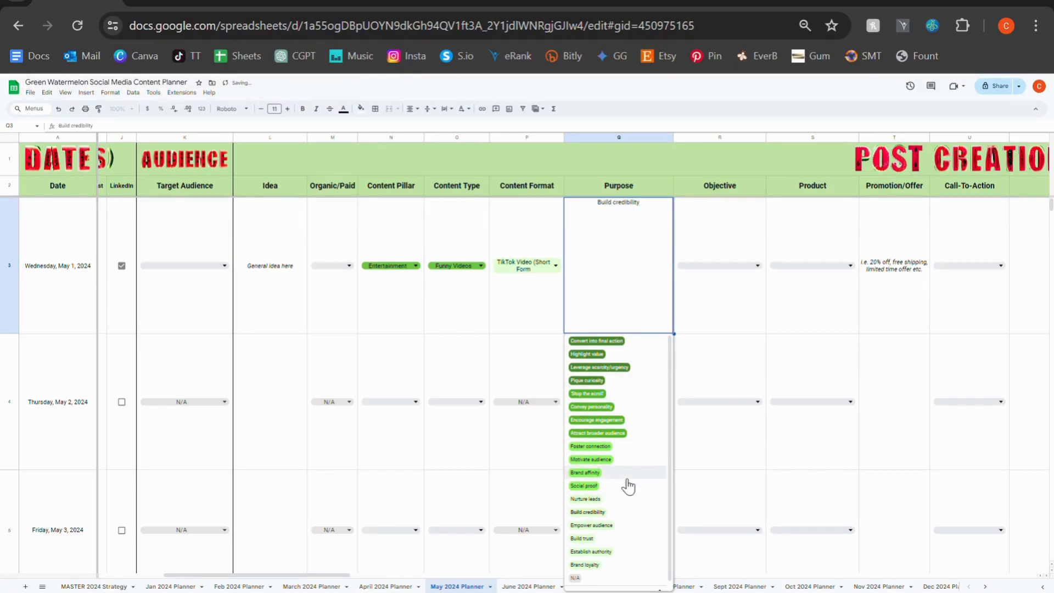
pyautogui.click(624, 420)
pyautogui.click(716, 266)
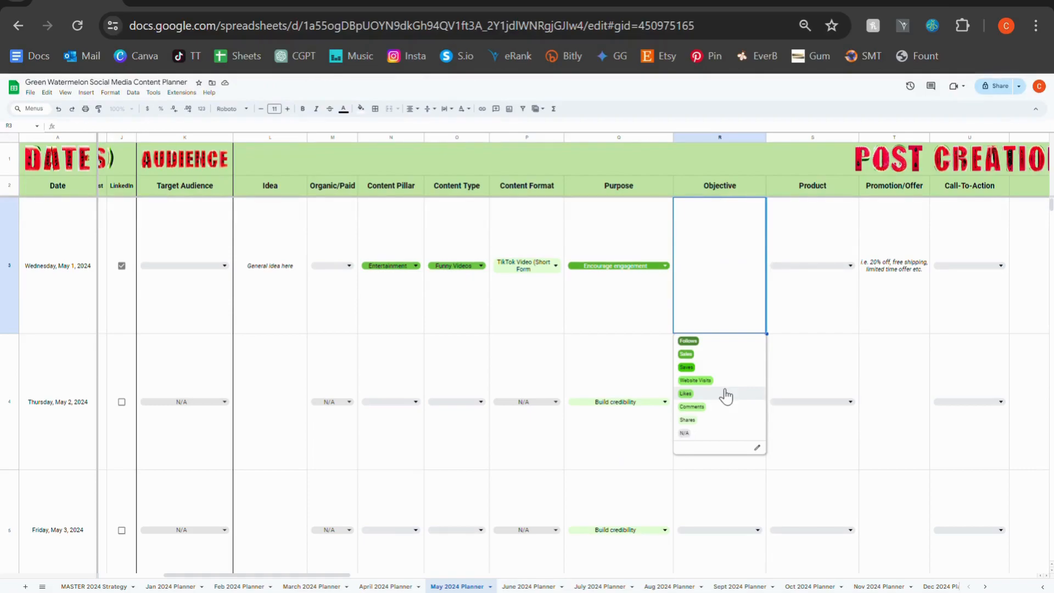
pyautogui.click(689, 341)
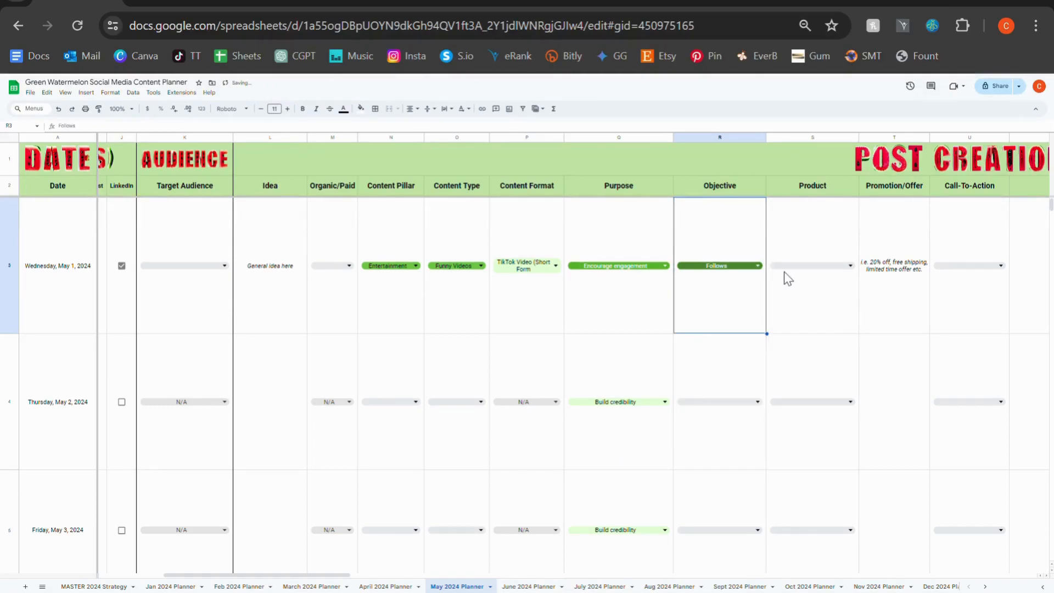
# Set the May 1 post's product to Product 3 and its call-to-action to Follow us.
pyautogui.click(815, 265)
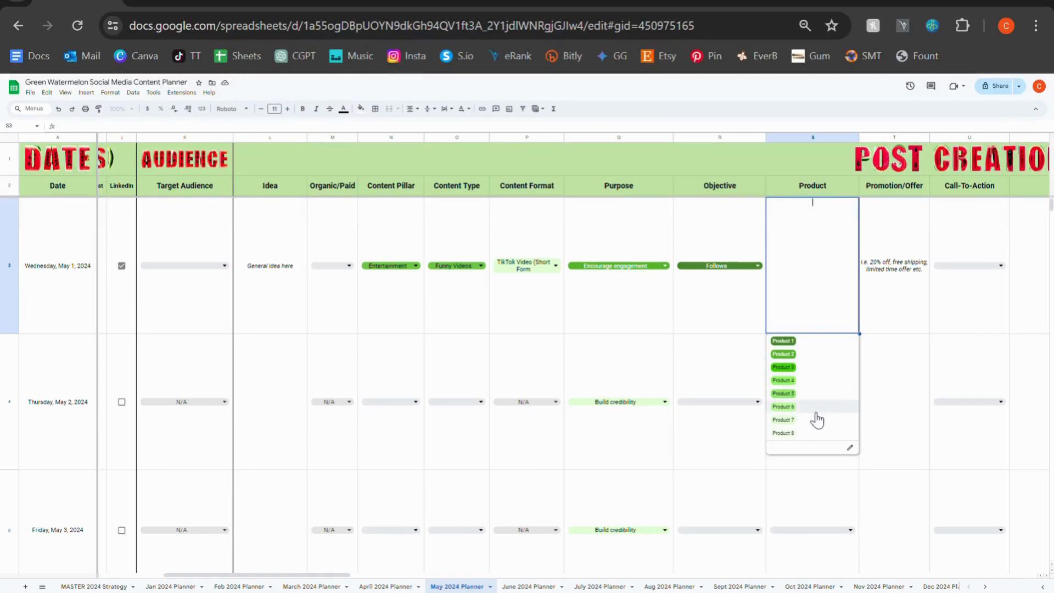
pyautogui.click(798, 368)
pyautogui.click(890, 293)
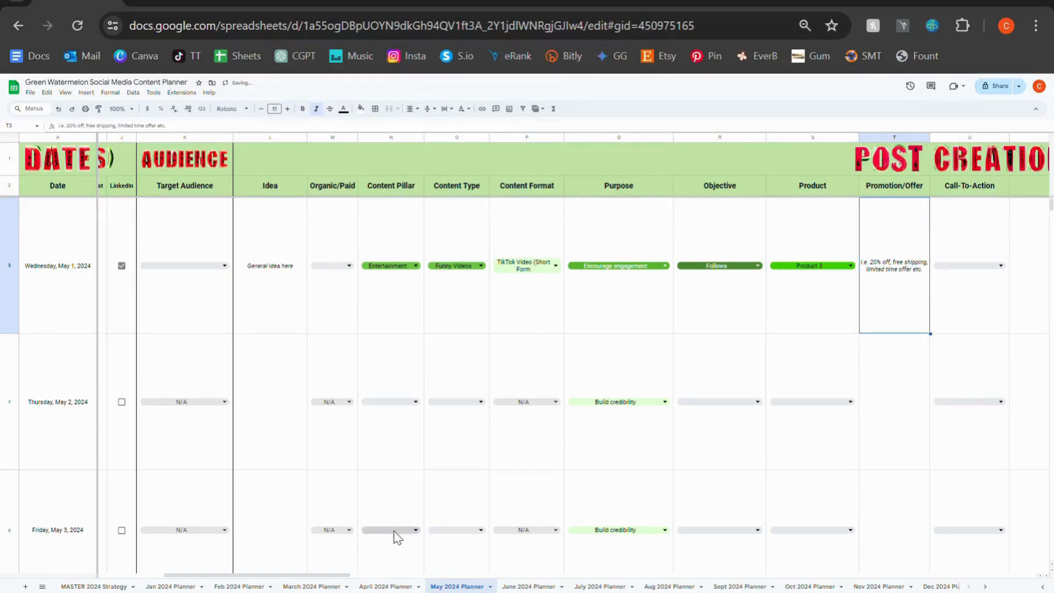
pyautogui.hscroll(5, 418, 385)
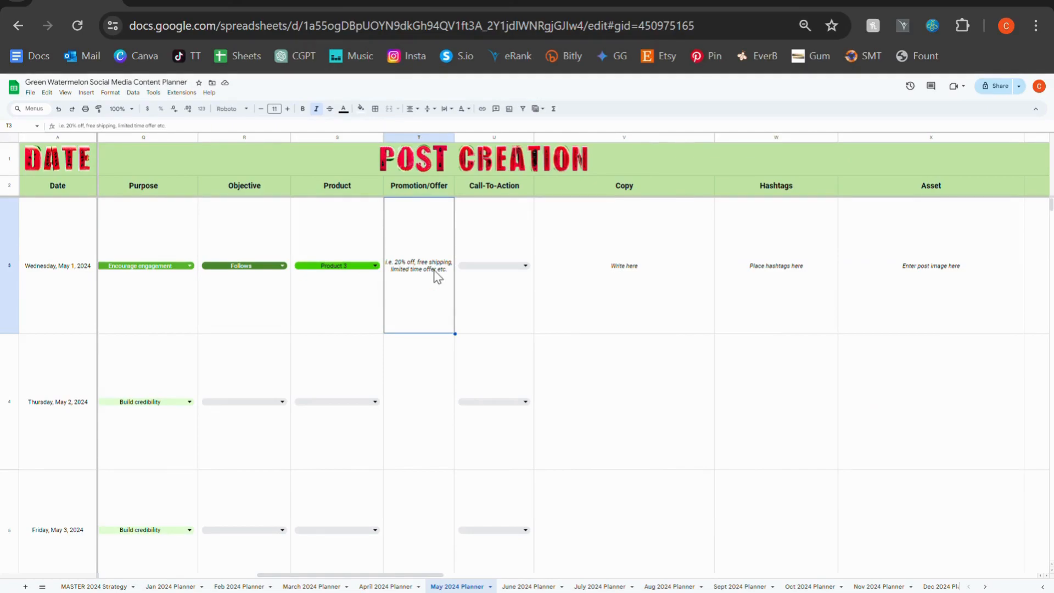
pyautogui.click(505, 268)
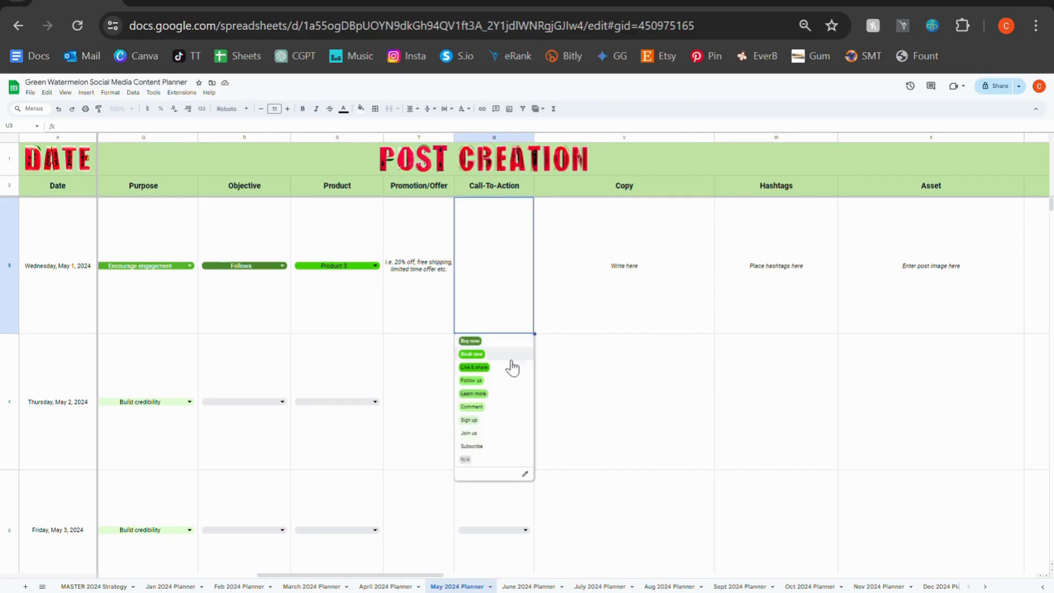
pyautogui.click(499, 388)
pyautogui.doubleClick(506, 274)
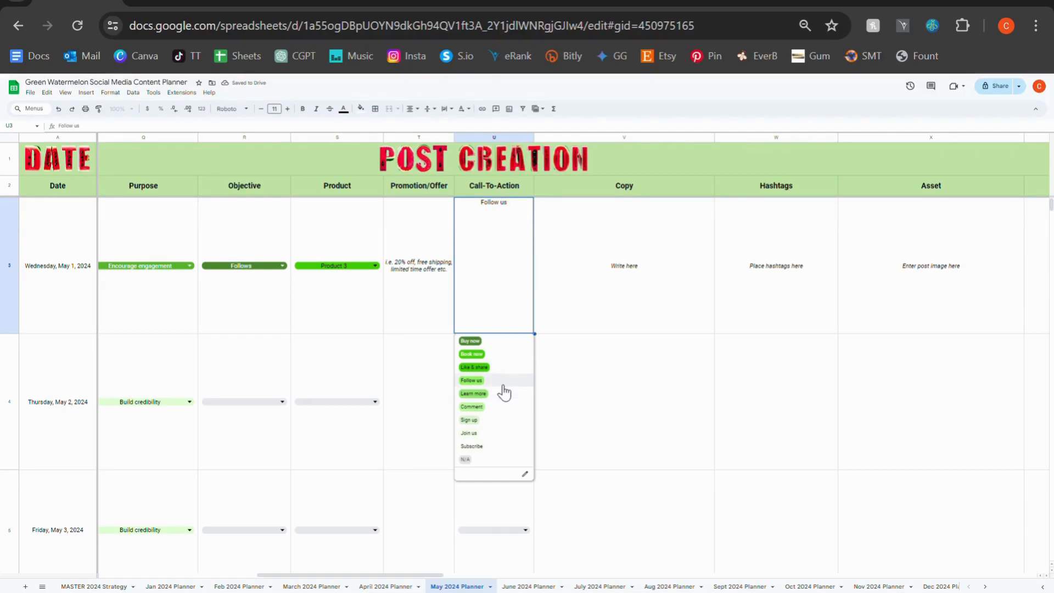
pyautogui.click(476, 381)
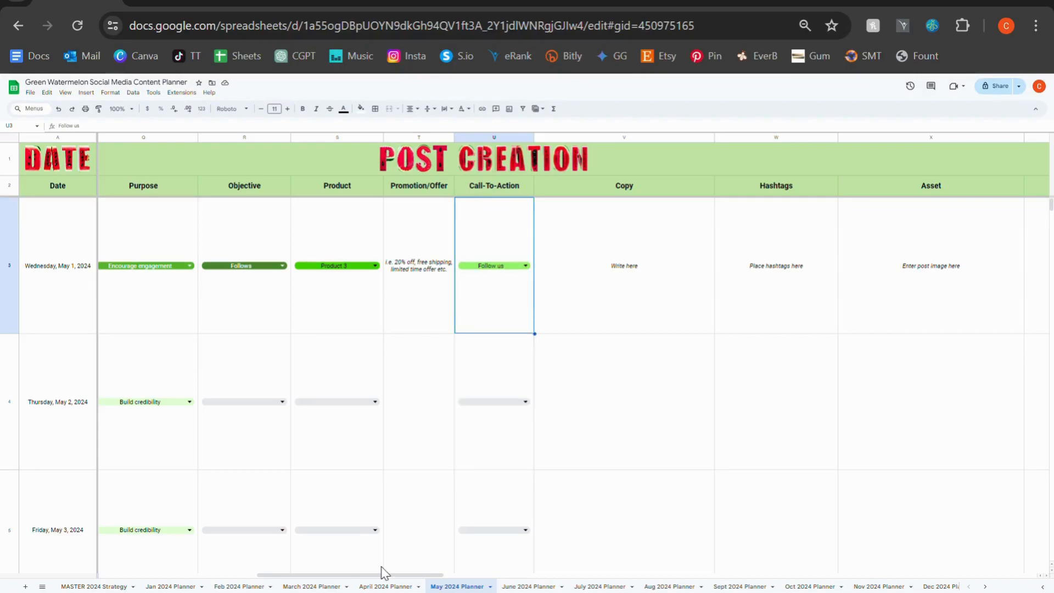
# Replace the placeholder in the May 1 post's Copy cell with "text here".
pyautogui.moveTo(384, 575); pyautogui.dragTo(306, 577)
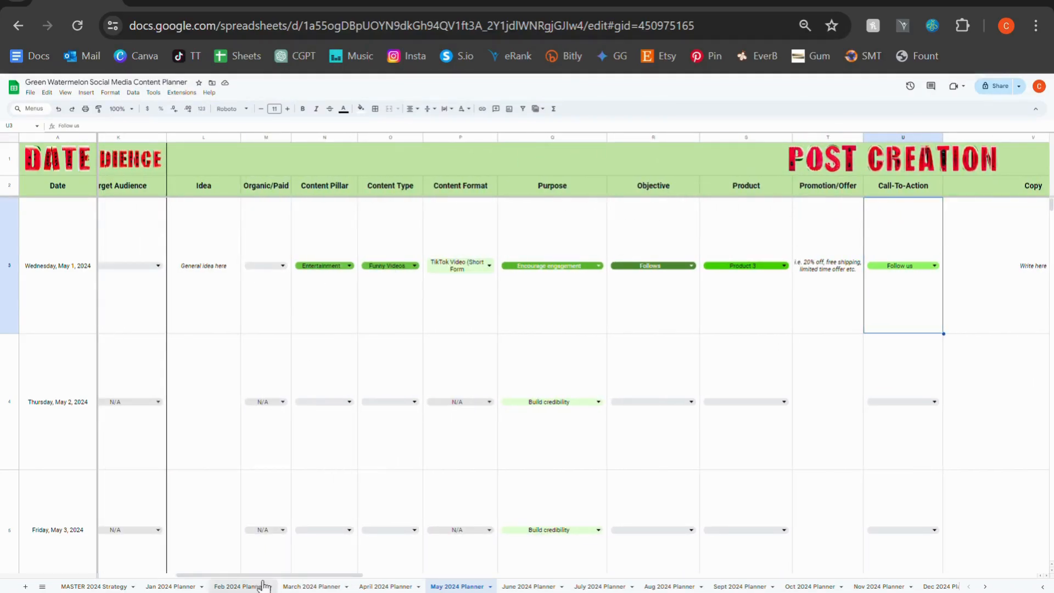
pyautogui.moveTo(253, 575); pyautogui.dragTo(505, 586)
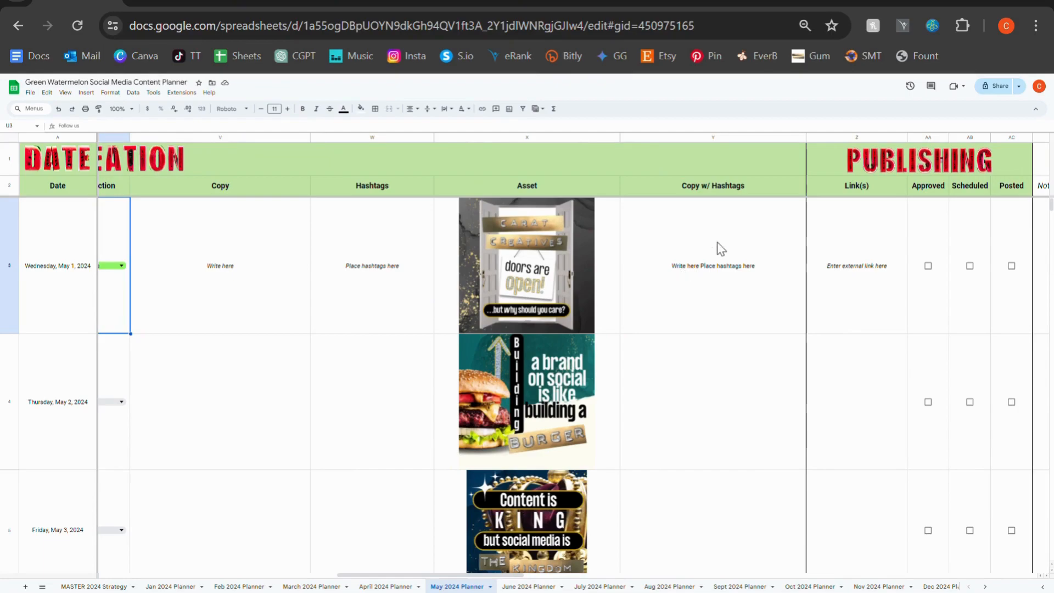
pyautogui.click(199, 237)
pyautogui.click(371, 241)
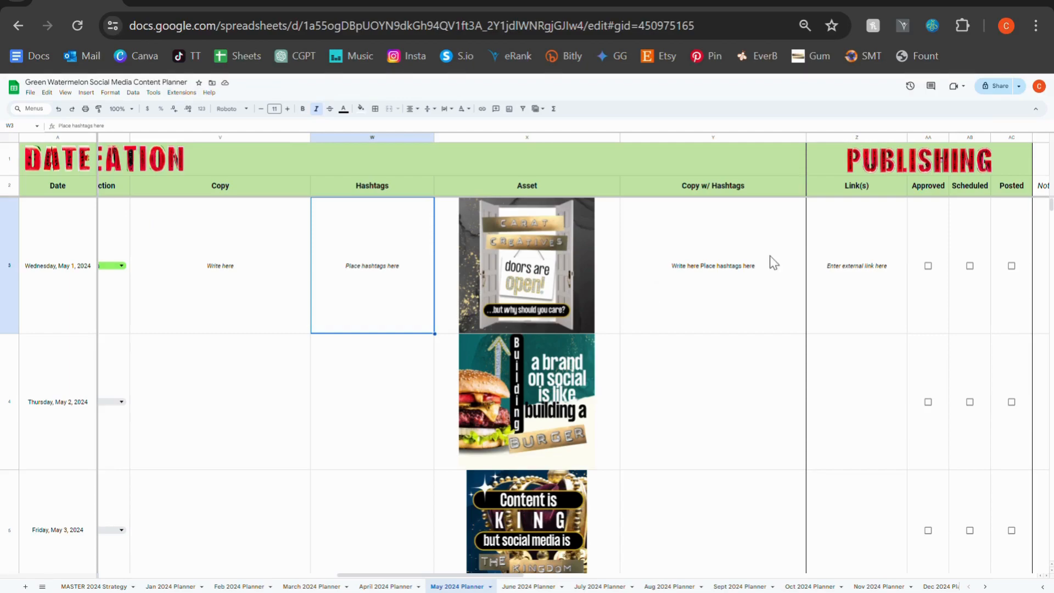
pyautogui.doubleClick(251, 263)
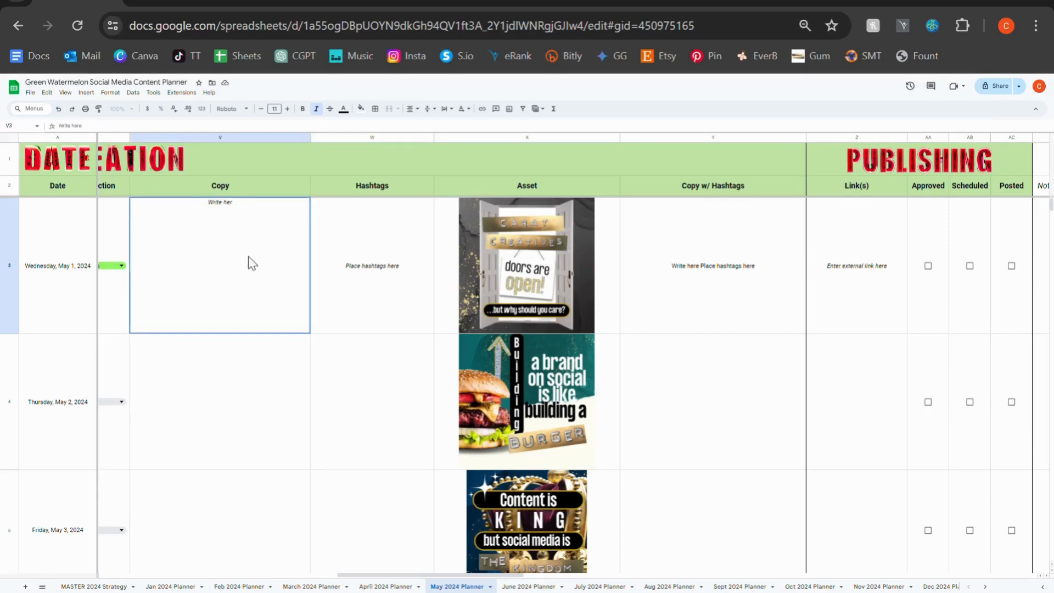
pyautogui.write('text here')
# Replace the placeholder in the May 1 post's Hashtags cell with "hashtags here".
pyautogui.click(344, 263)
pyautogui.doubleClick(377, 254)
pyautogui.moveTo(377, 254); pyautogui.dragTo(328, 216)
pyautogui.write('hashtags he')
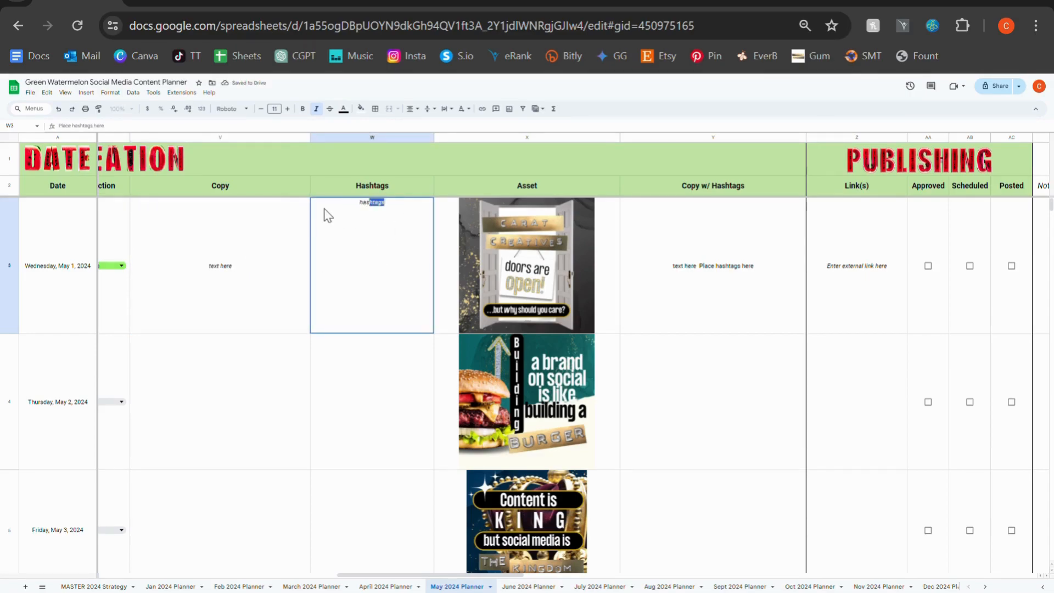
pyautogui.write('re')
pyautogui.press('Return')
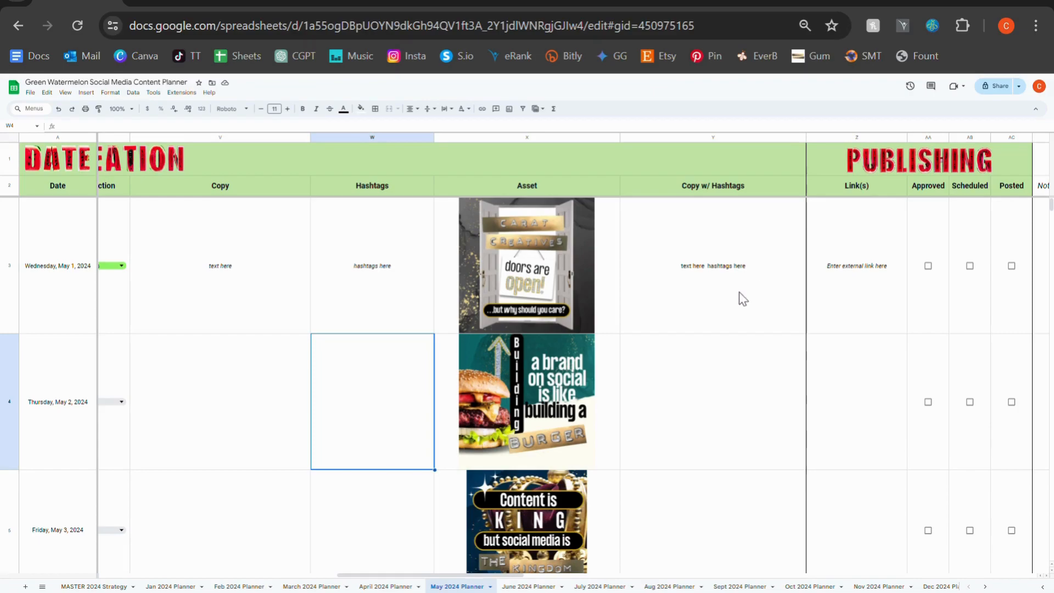
# Show the image insertion options for the May 1 post's Asset cell.
pyautogui.click(520, 277)
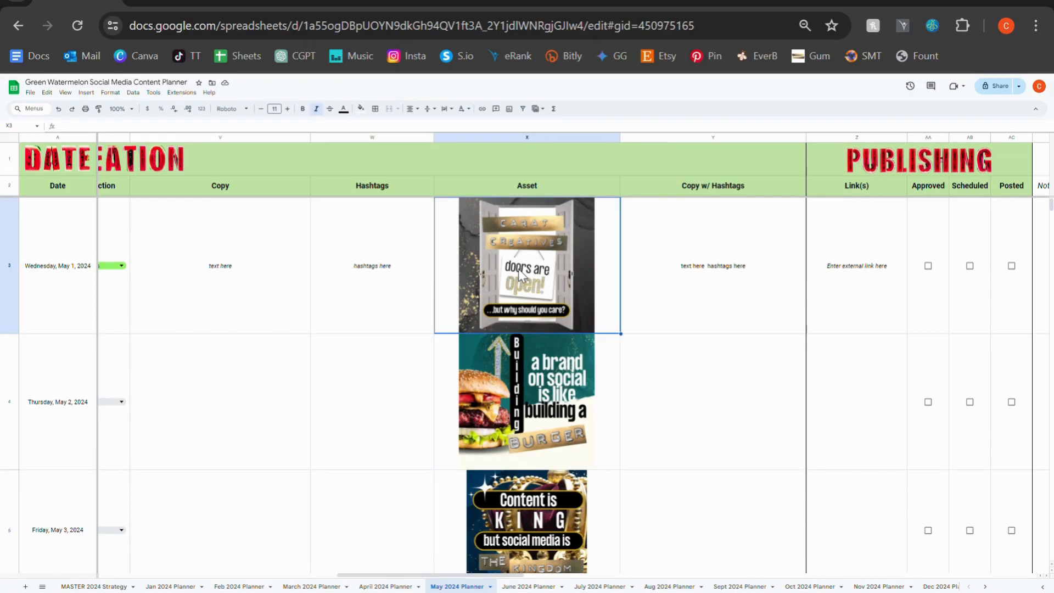
pyautogui.click(86, 92)
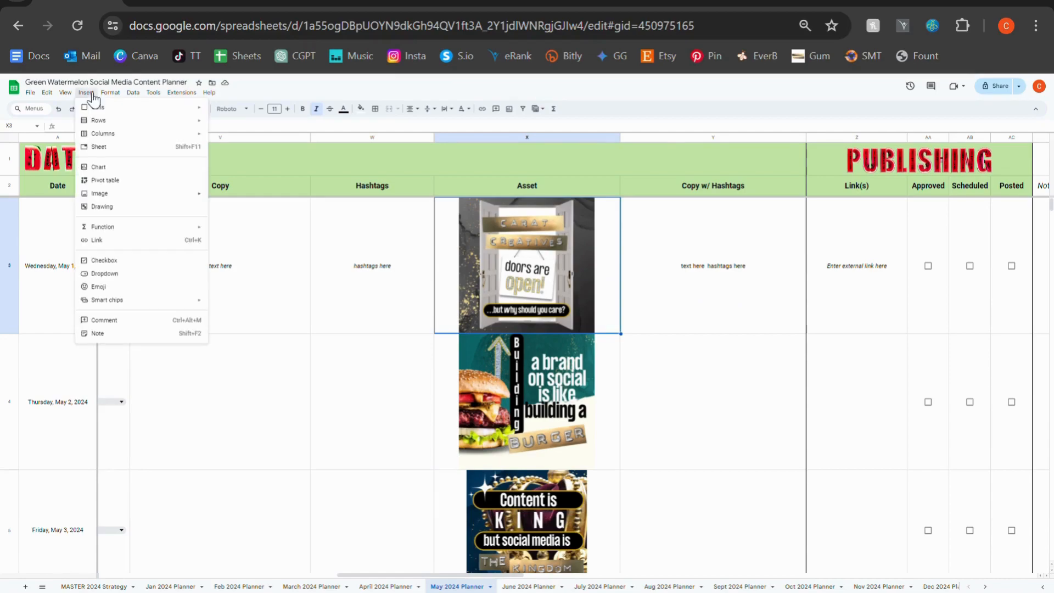
pyautogui.moveTo(107, 195)
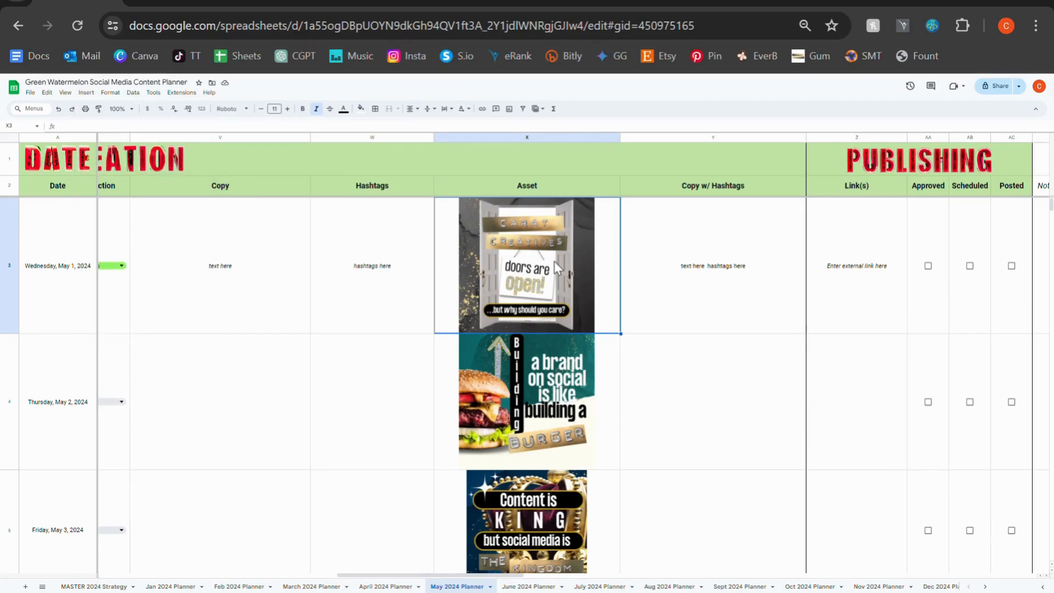
# Inspect the May 1 post's combined Copy w/ Hashtags cell and its Link(s) cell.
pyautogui.click(701, 280)
pyautogui.moveTo(348, 575); pyautogui.dragTo(445, 575)
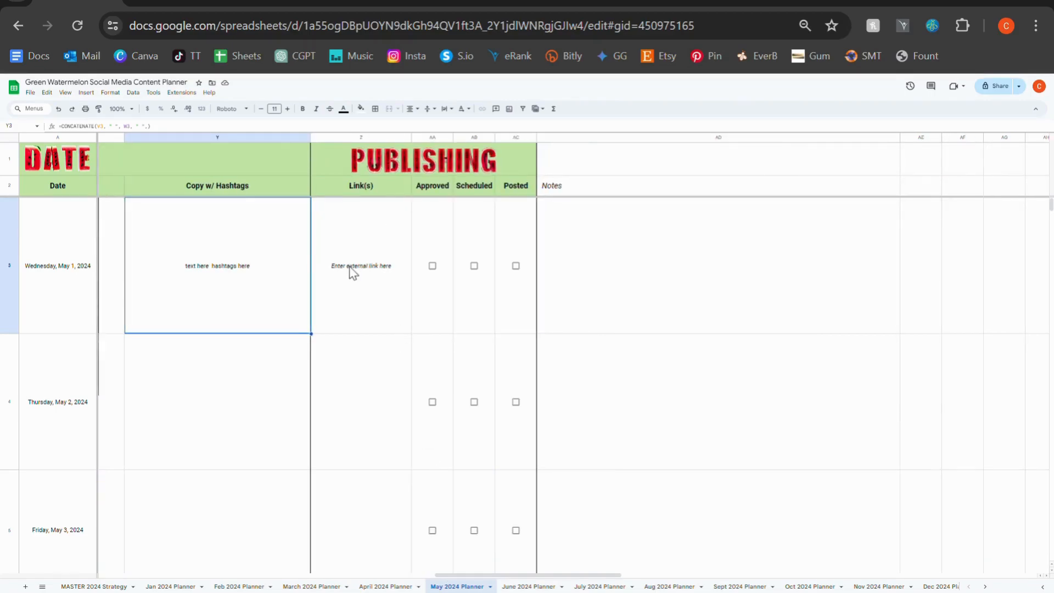
pyautogui.click(375, 258)
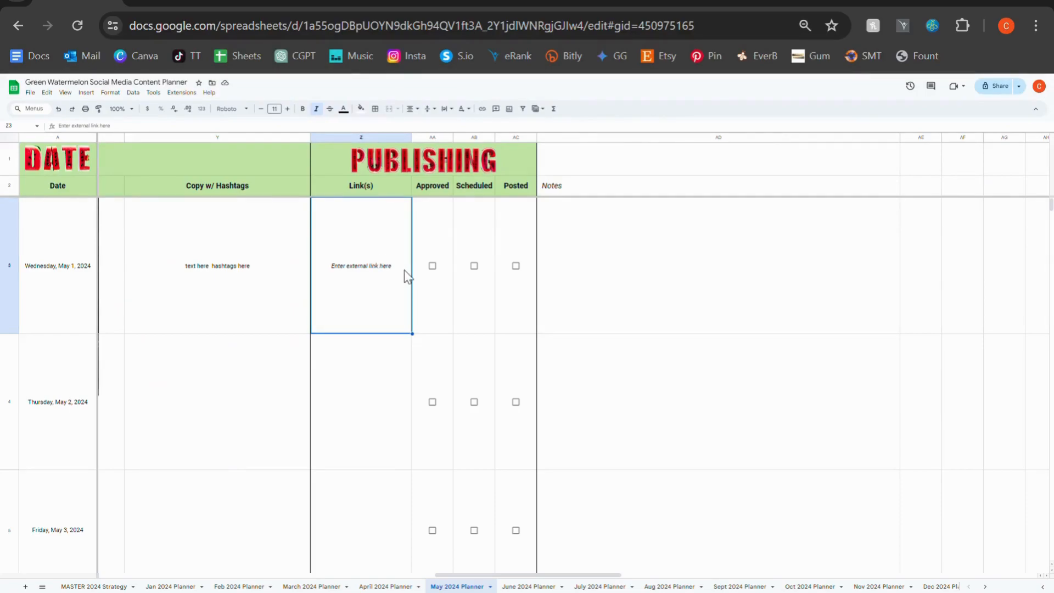
# Try out the Approved, Scheduled and Posted checkboxes for May 1 and the Approved checkbox for May 2, clearing each one again.
pyautogui.click(433, 267)
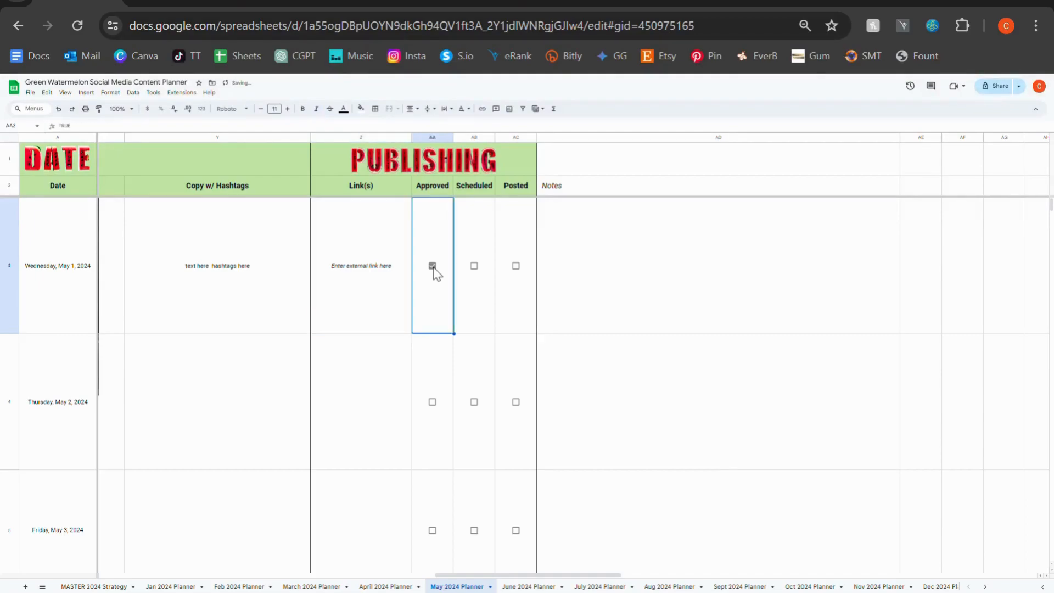
pyautogui.click(432, 403)
pyautogui.click(433, 403)
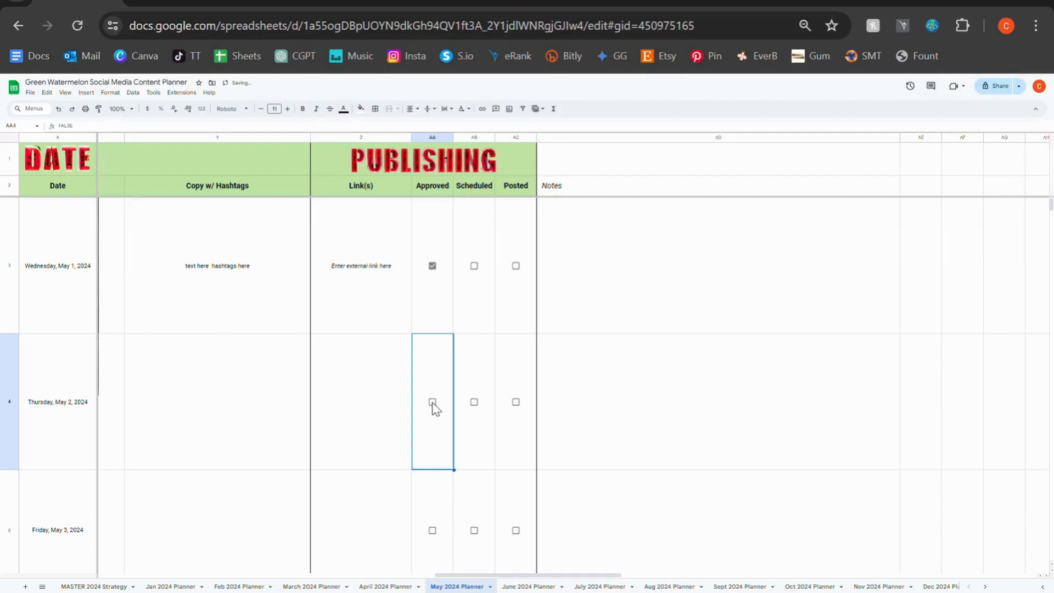
pyautogui.click(432, 267)
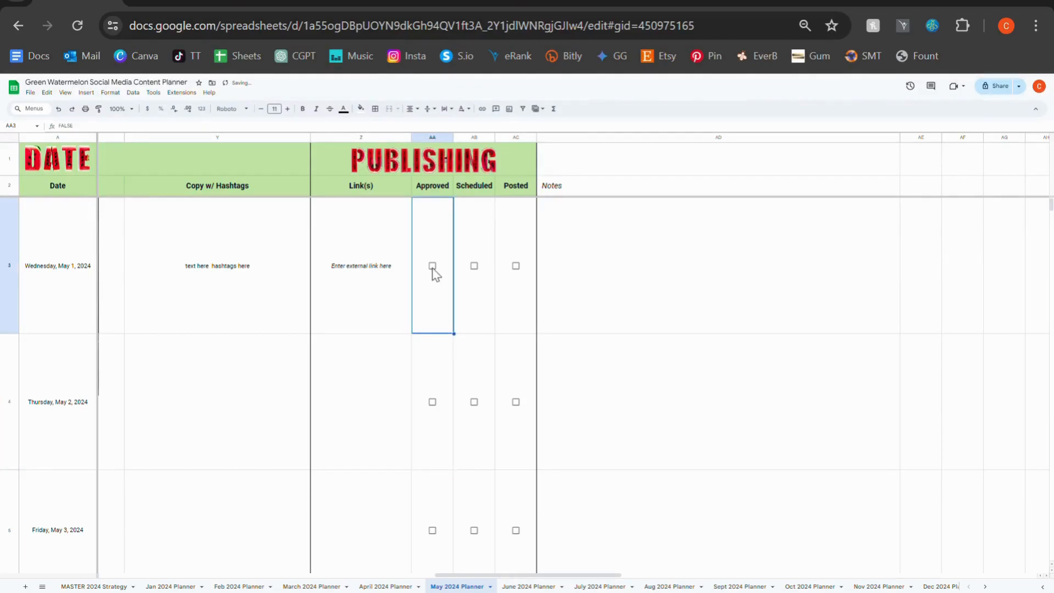
pyautogui.click(475, 267)
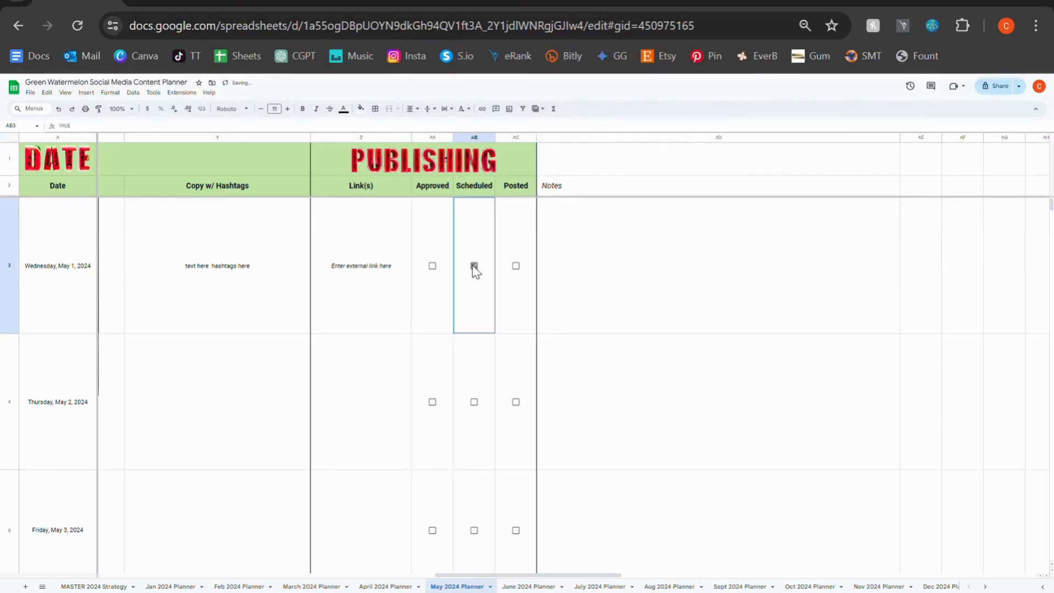
pyautogui.click(516, 267)
pyautogui.click(517, 267)
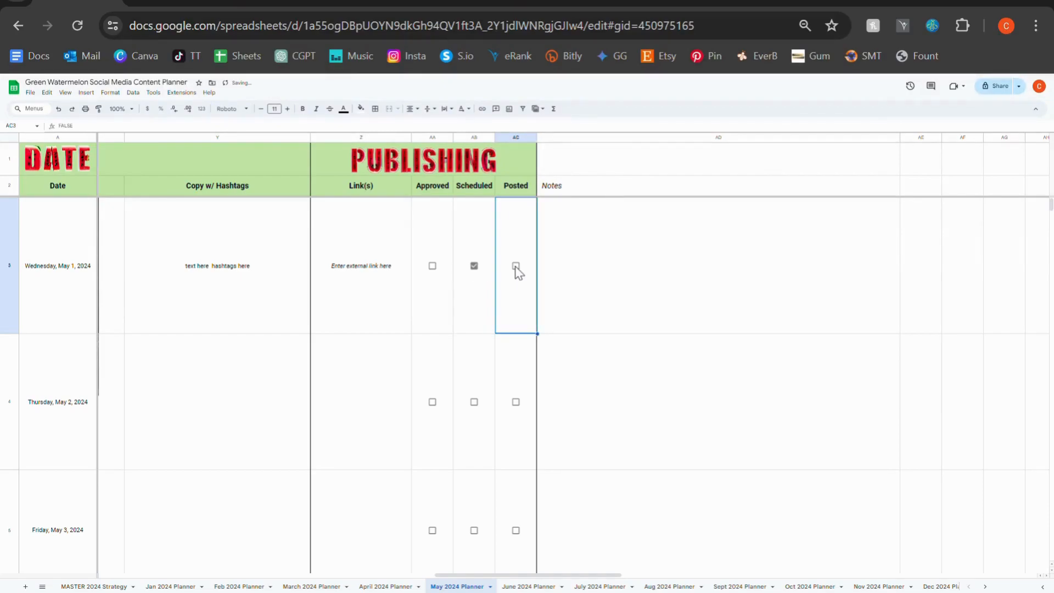
pyautogui.click(475, 267)
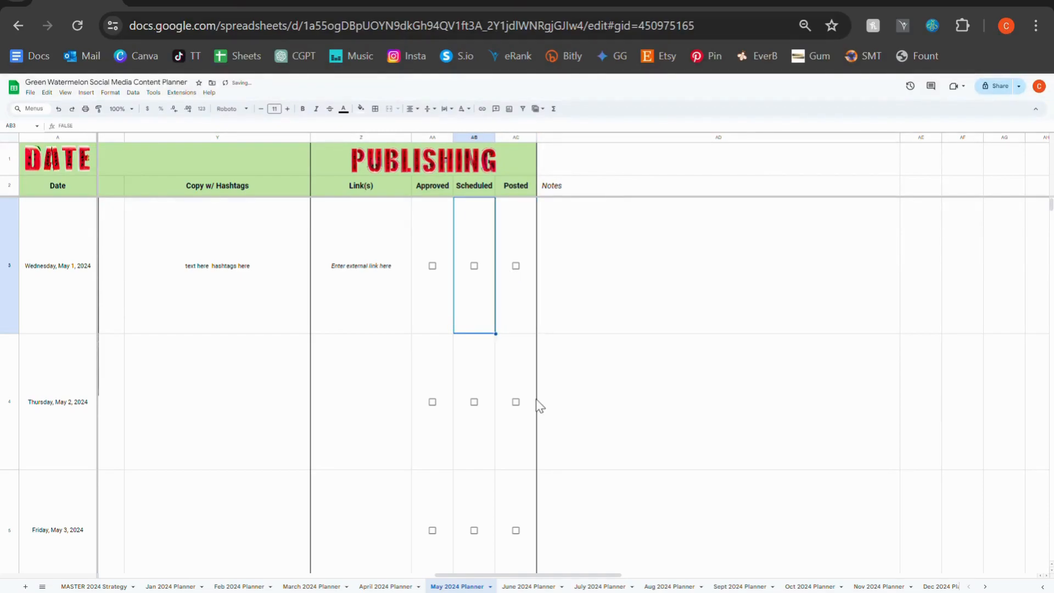
pyautogui.moveTo(616, 576); pyautogui.dragTo(390, 572)
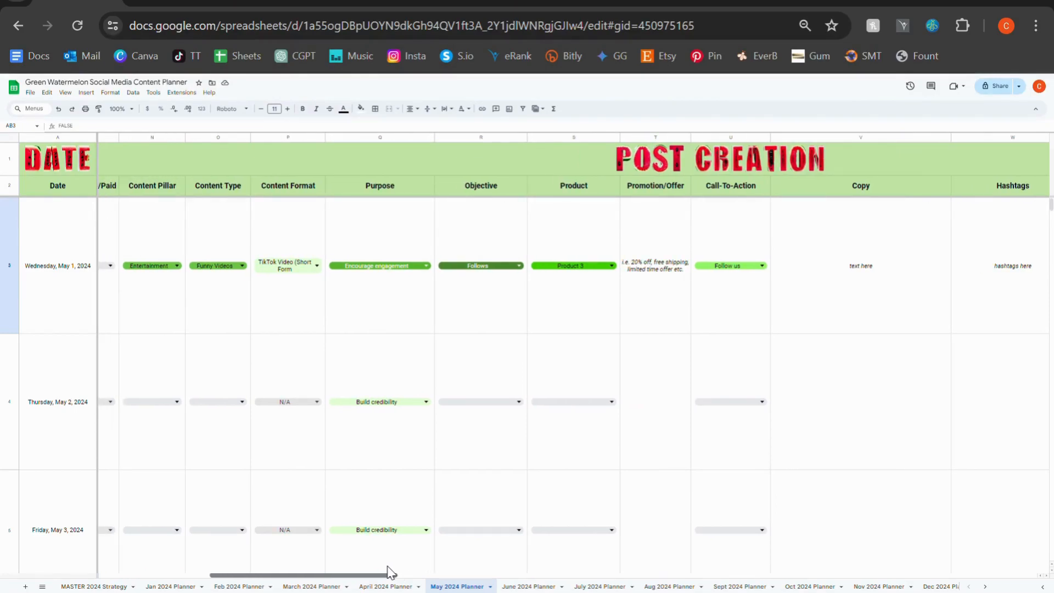
pyautogui.moveTo(390, 572); pyautogui.dragTo(556, 571)
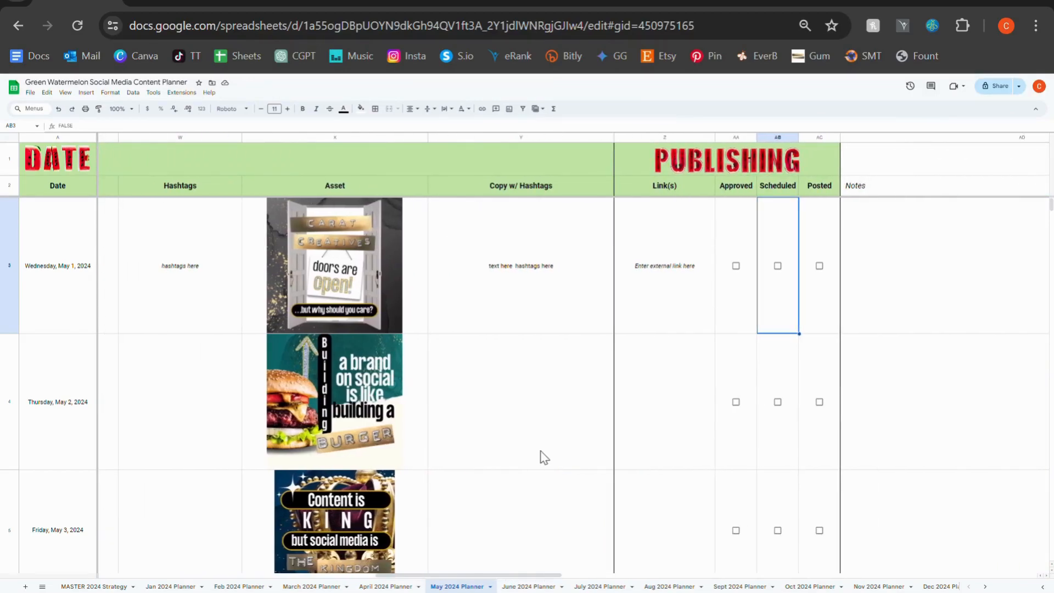
pyautogui.moveTo(525, 575); pyautogui.dragTo(182, 578)
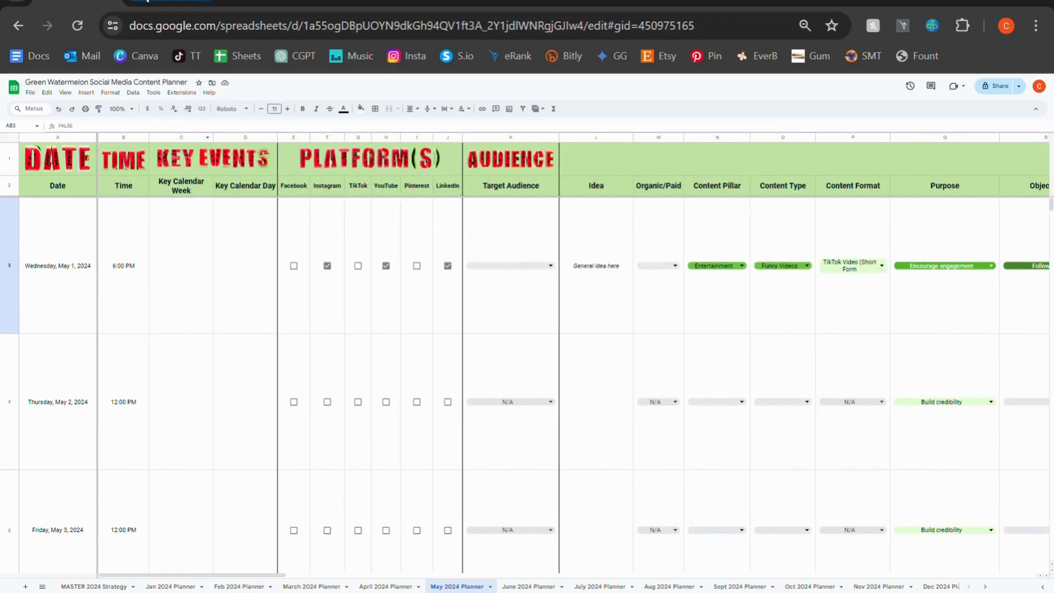
# View the master strategy and January 2024 planner sheets of the Blue Unicorn and Pink Bubblegum content planners.
pyautogui.click(186, 8)
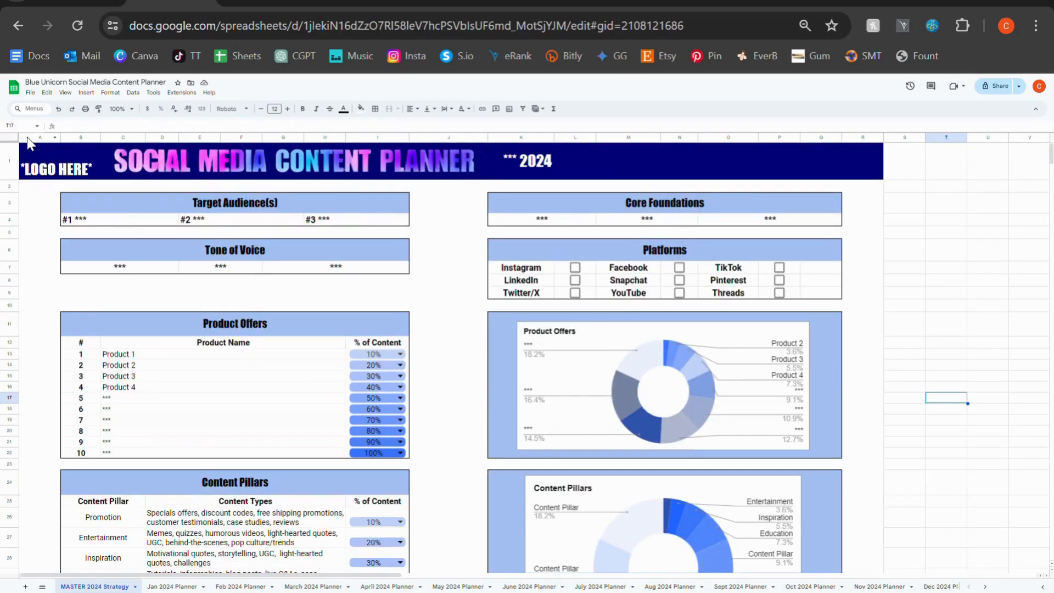
pyautogui.click(172, 587)
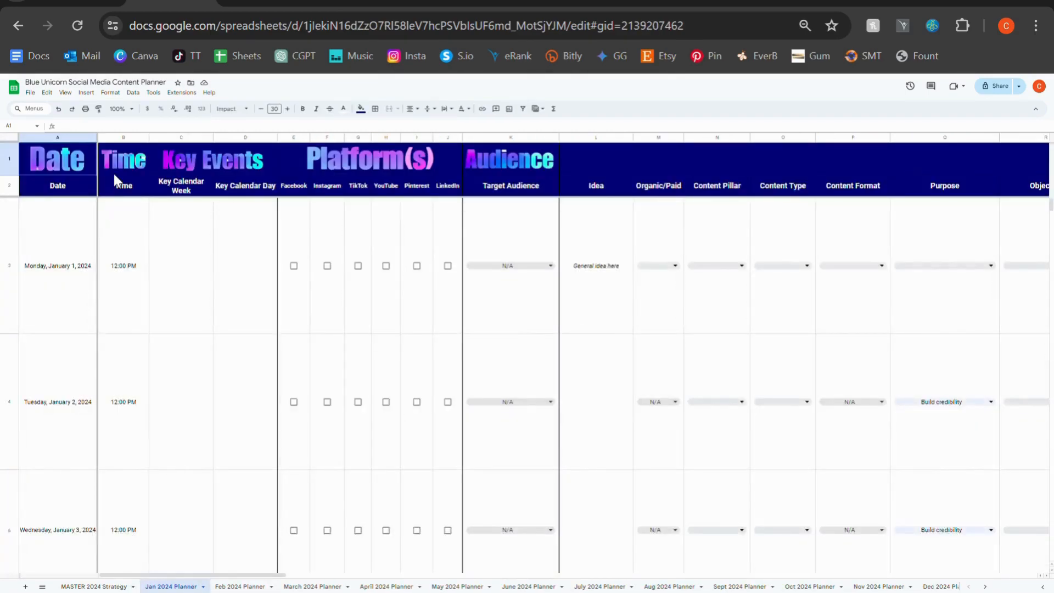
pyautogui.click(245, 6)
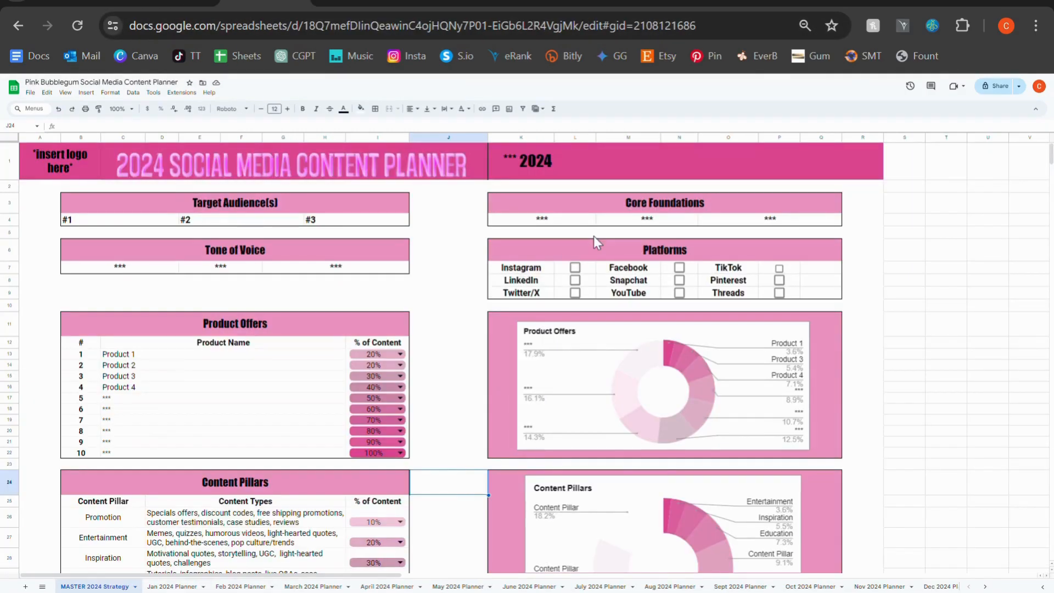
pyautogui.click(172, 587)
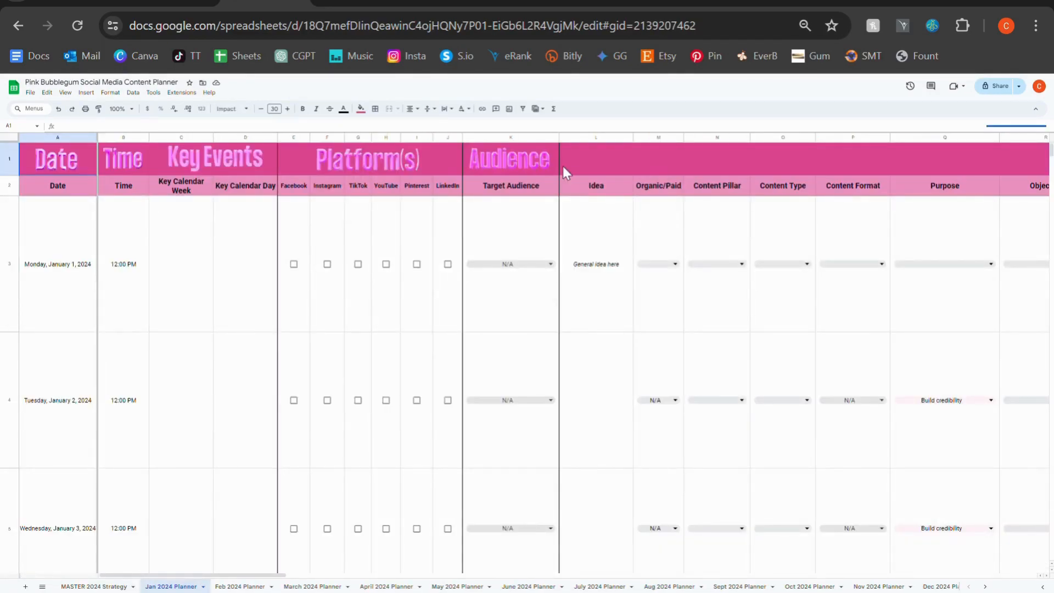
# View the master strategy and January 2024 planner sheets of the Blue Cheese content planner.
pyautogui.click(357, 5)
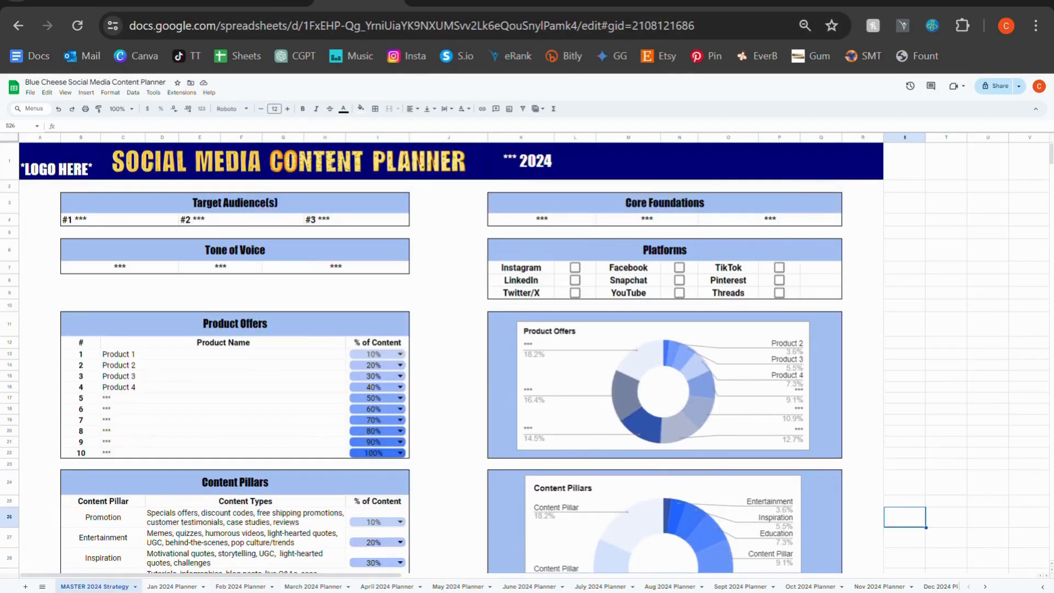
pyautogui.click(172, 586)
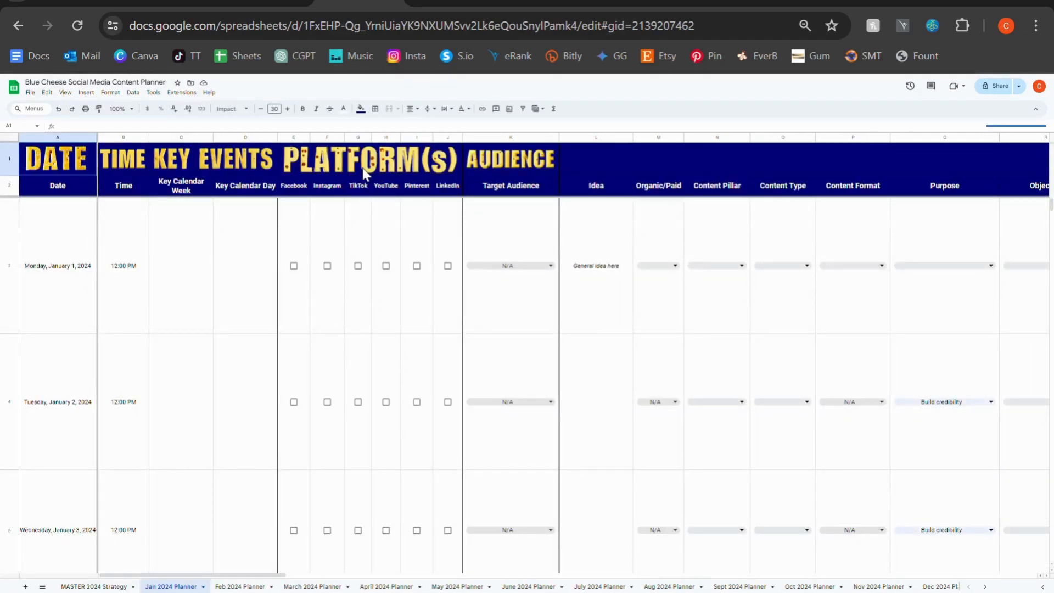
pyautogui.hscroll(2, 352, 573)
pyautogui.moveTo(351, 569); pyautogui.dragTo(119, 559)
# Look through the Gold Bedazzled content planner's master strategy sheet and its January, February and March 2024 planner sheets.
pyautogui.click(427, 2)
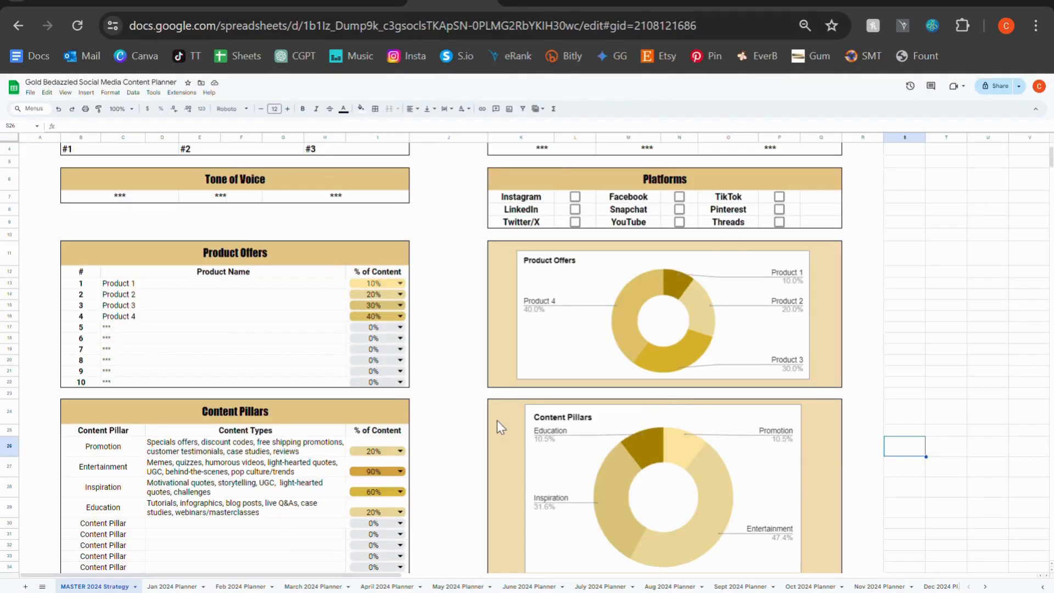
pyautogui.click(881, 378)
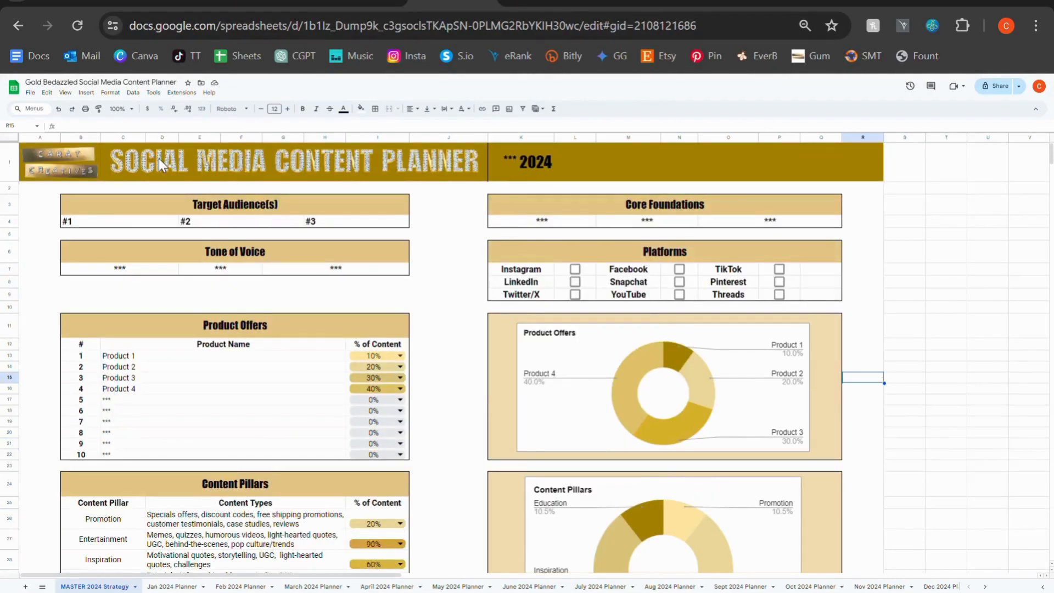
pyautogui.click(172, 587)
pyautogui.click(241, 586)
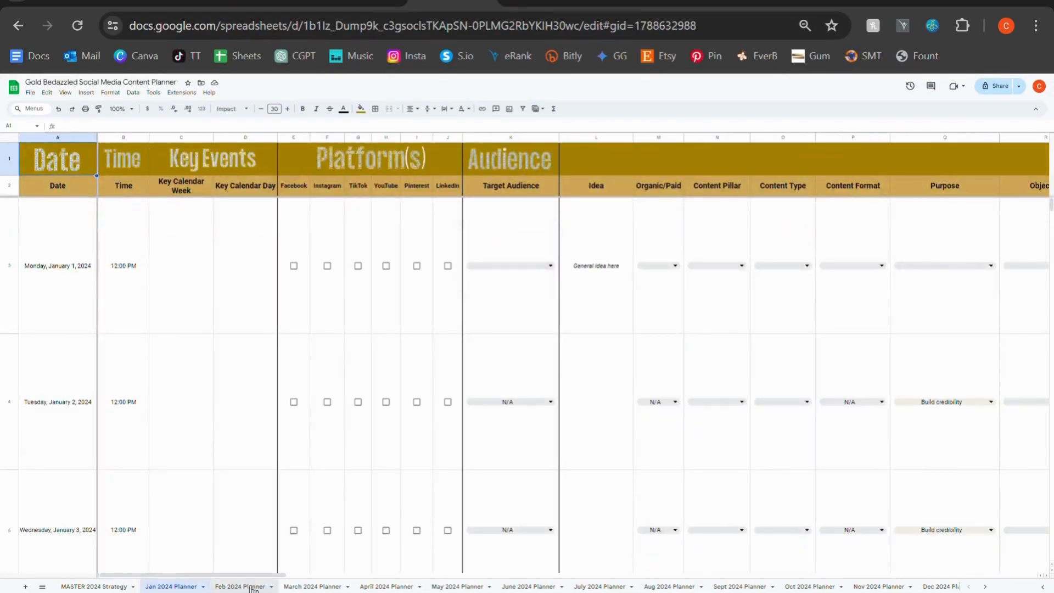
pyautogui.click(312, 587)
pyautogui.click(94, 587)
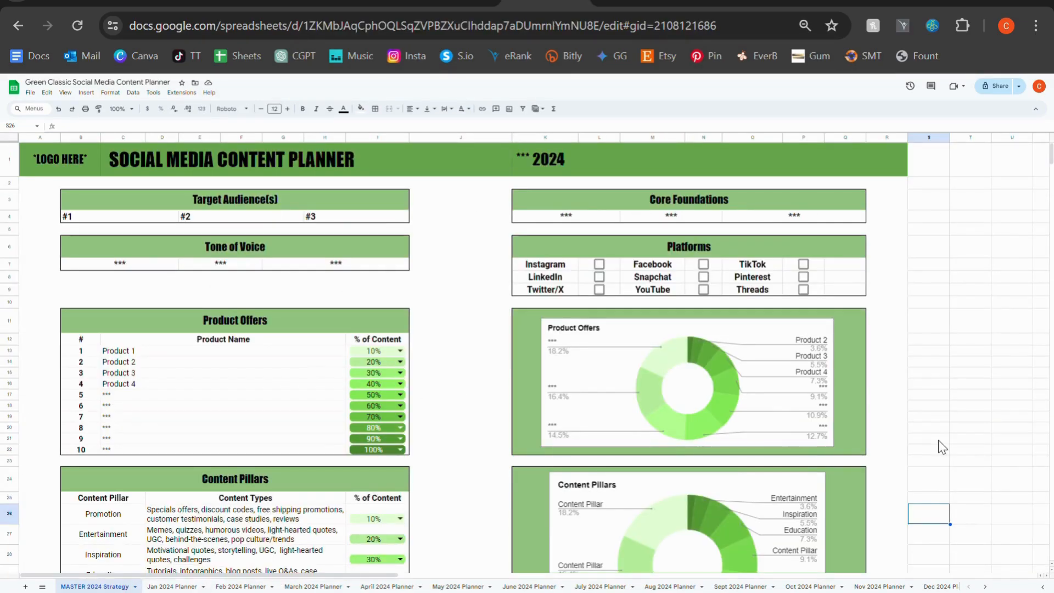
# View the Green Classic content planner's January 2024 sheet and the Pink Classic content planner's master strategy sheet.
pyautogui.click(172, 586)
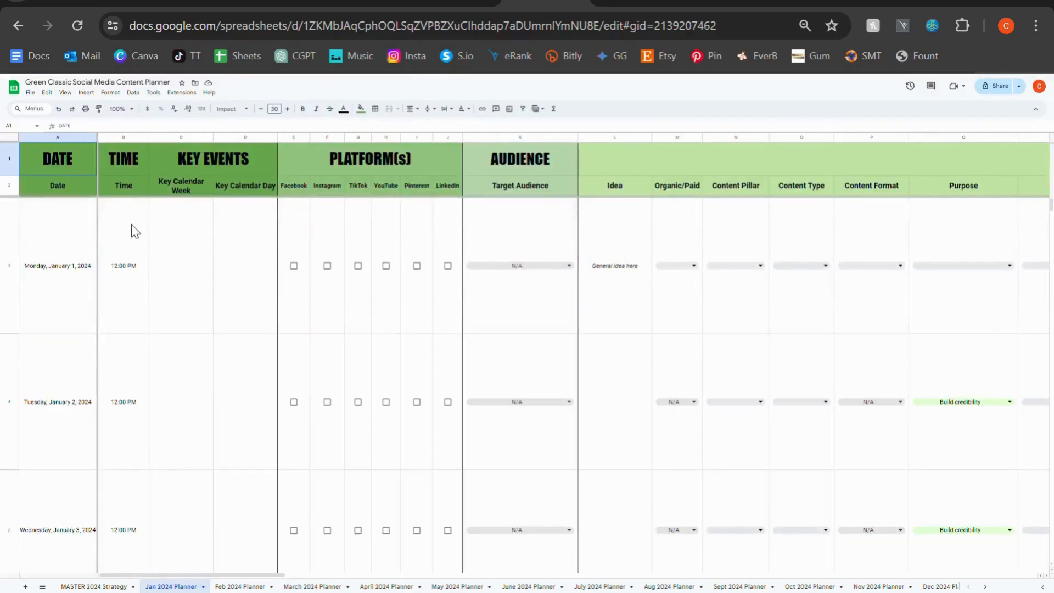
pyautogui.click(632, 2)
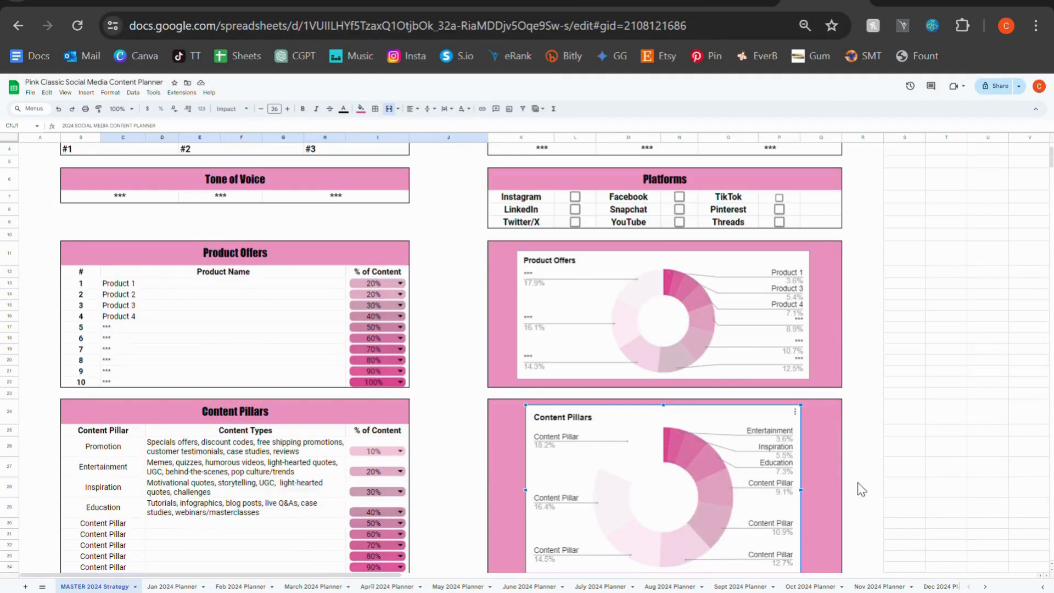
pyautogui.scroll(2, 943, 432)
pyautogui.click(894, 389)
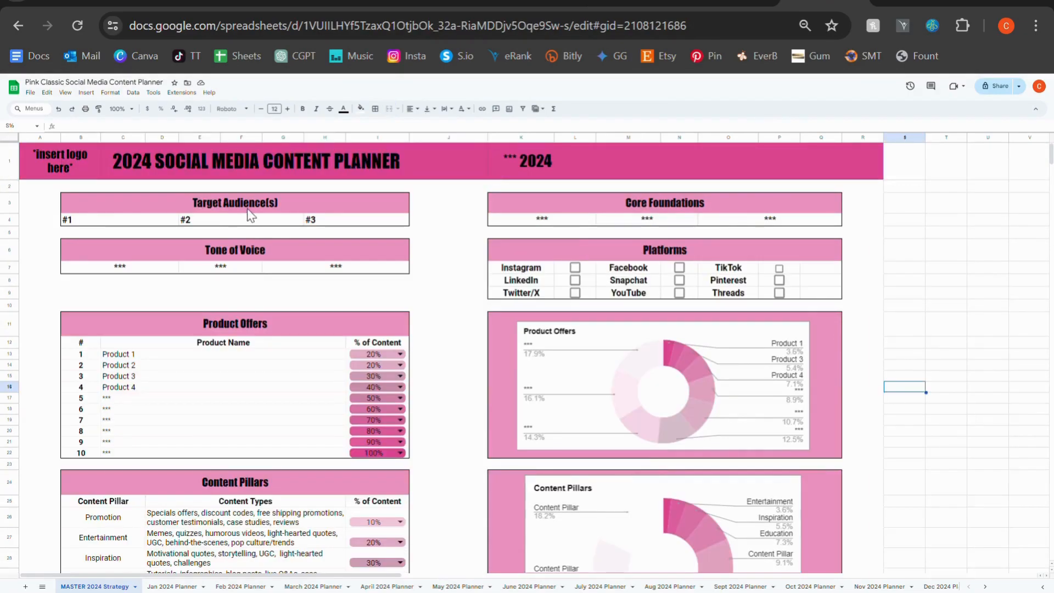